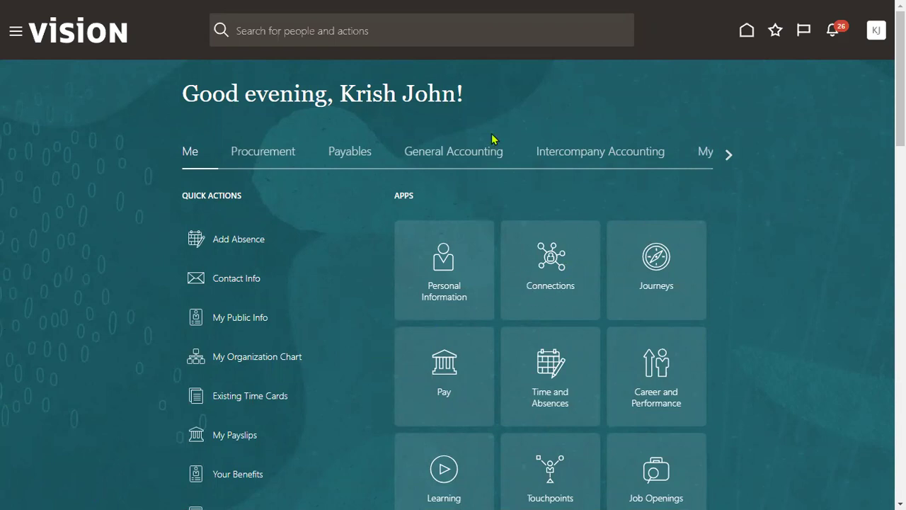
# - Go to General Accounting > Journals and start a new journal
pyautogui.click(15, 31)
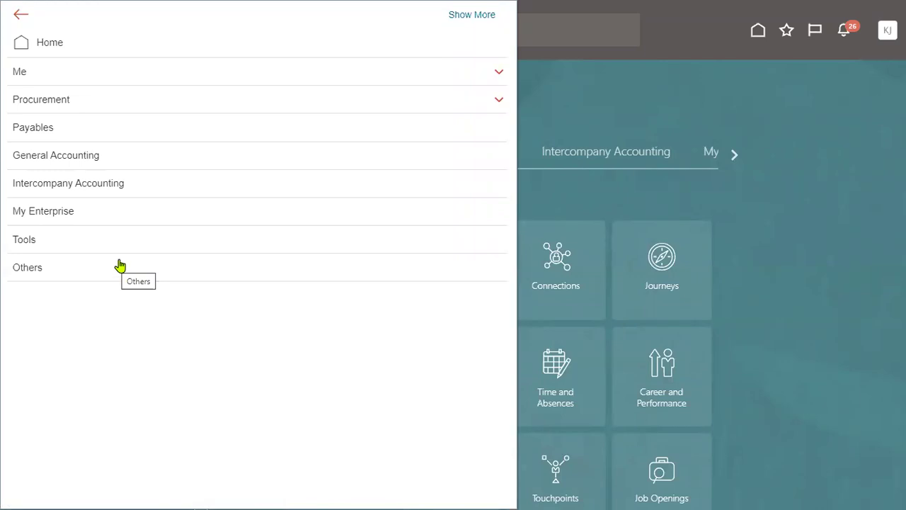
pyautogui.click(146, 103)
pyautogui.click(146, 103)
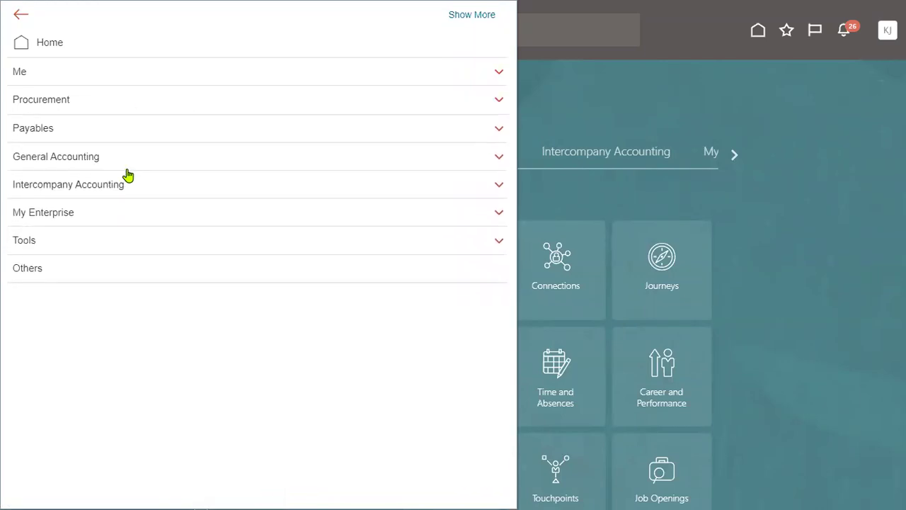
pyautogui.click(146, 156)
pyautogui.click(228, 176)
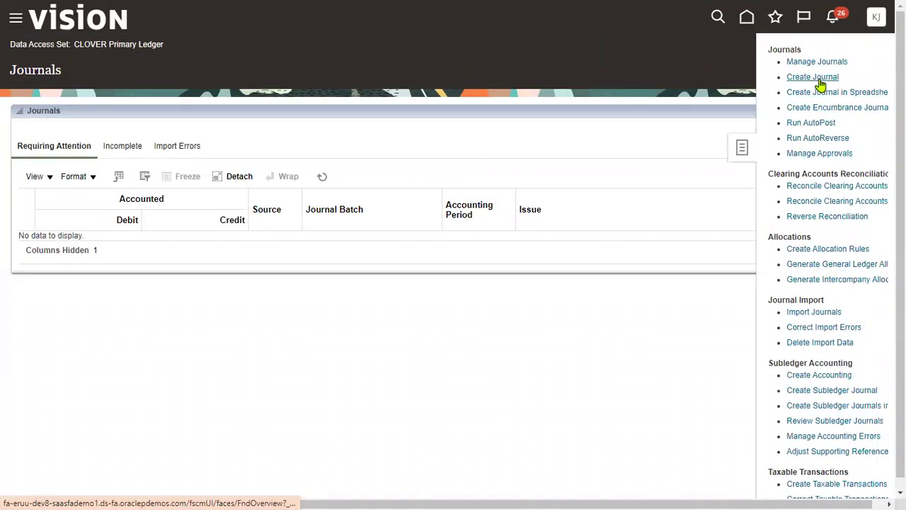
pyautogui.click(821, 85)
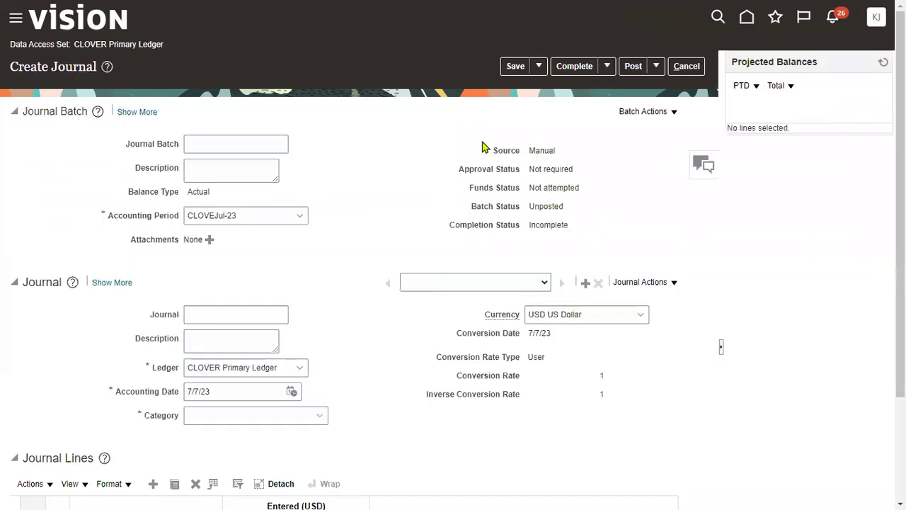
# - Name the batch and journal 'SONY New Journal', using the same text for both descriptions
pyautogui.click(221, 146)
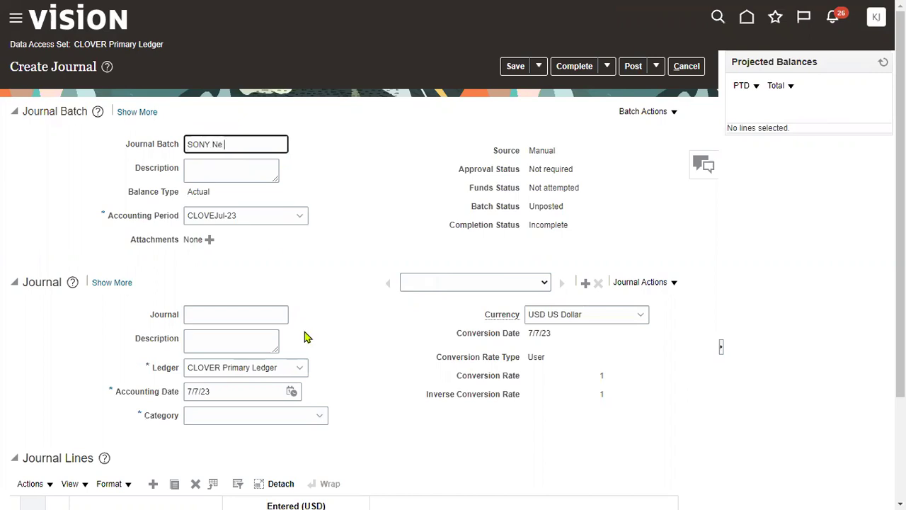
pyautogui.write('SONY New Journal')
pyautogui.hotkey('ctrl', 'a')
pyautogui.hotkey('ctrl', 'c')
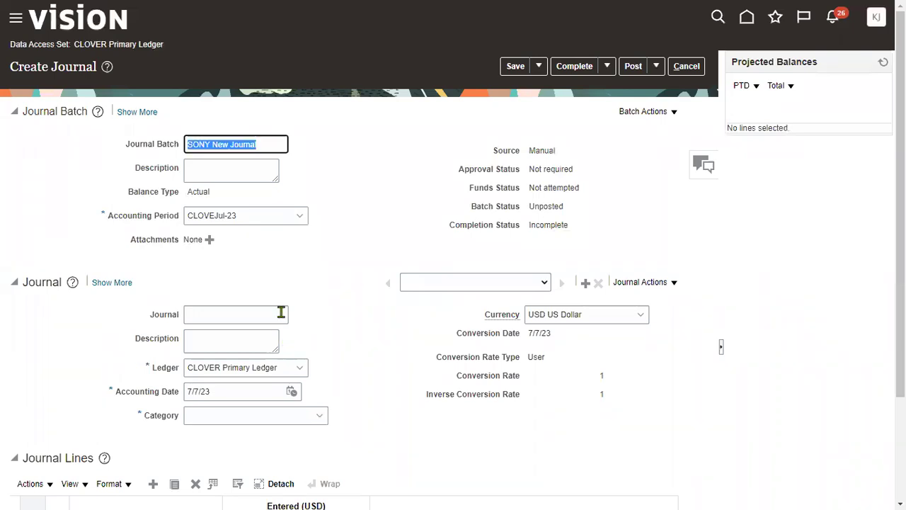
pyautogui.click(250, 179)
pyautogui.hotkey('ctrl', 'v')
pyautogui.click(237, 312)
pyautogui.hotkey('ctrl', 'v')
pyautogui.click(236, 336)
pyautogui.hotkey('ctrl', 'v')
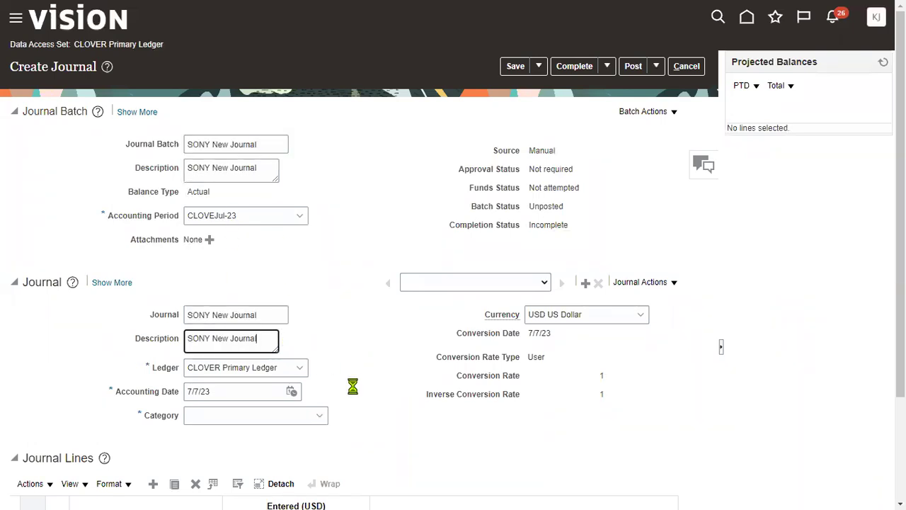
# - Set the journal category to SONY Adverting expenses and widen the Account column
pyautogui.scroll(-2, 281, 295)
pyautogui.click(283, 281)
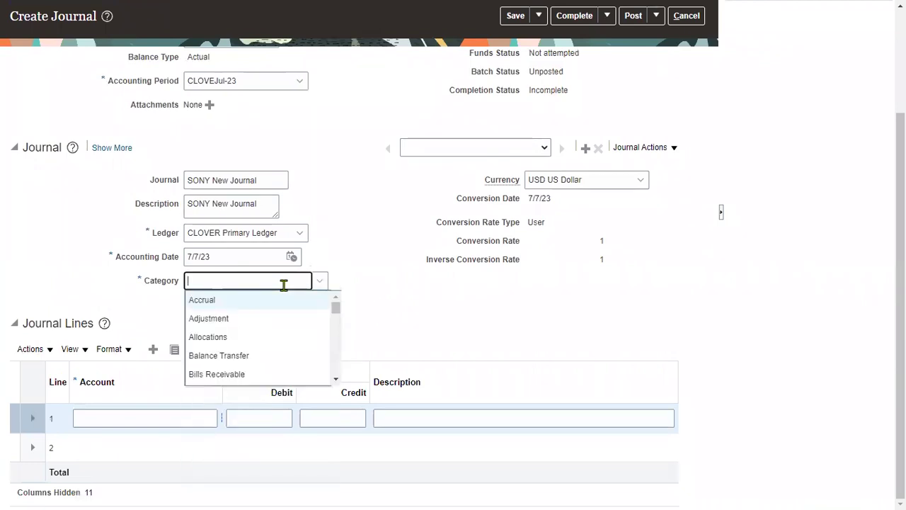
pyautogui.write('so')
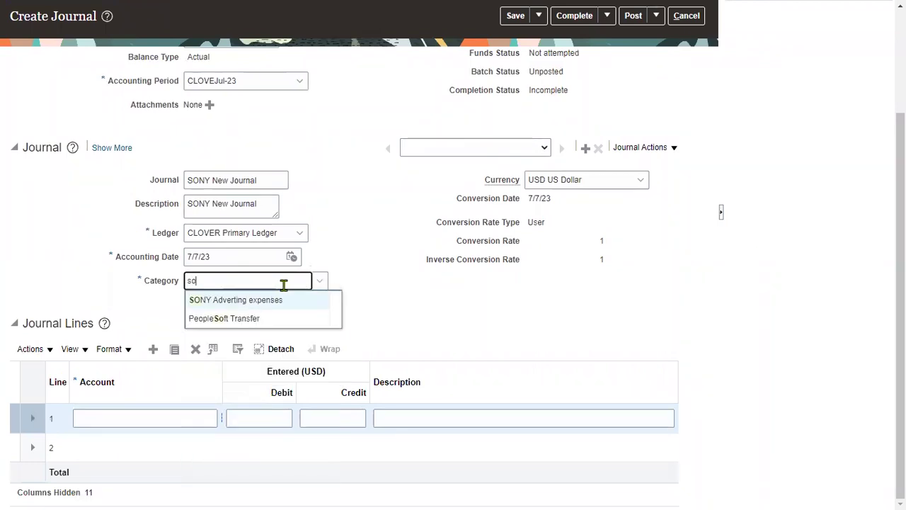
pyautogui.click(280, 303)
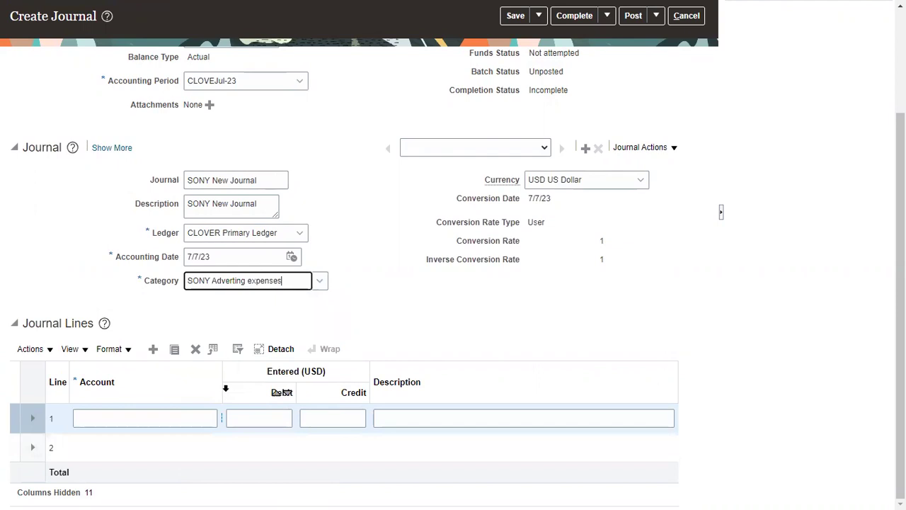
pyautogui.moveTo(224, 391); pyautogui.dragTo(261, 392)
pyautogui.click(227, 417)
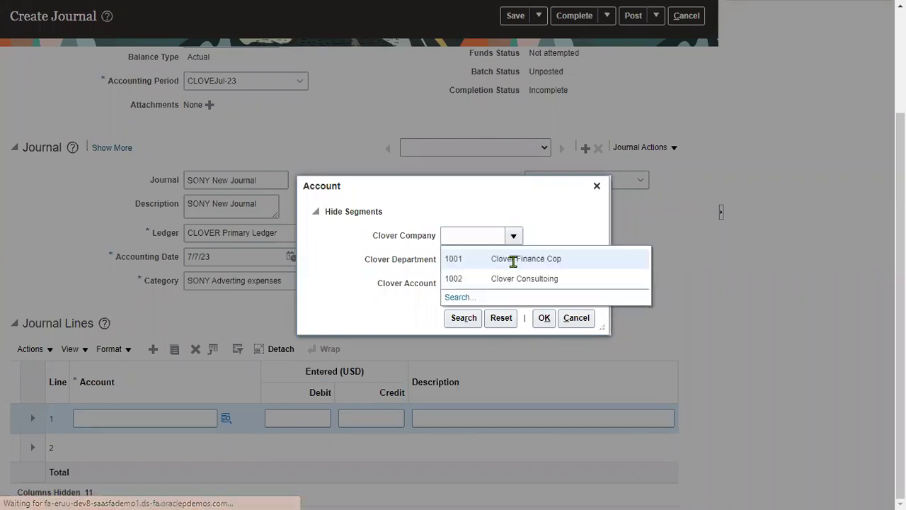
pyautogui.write('1001')
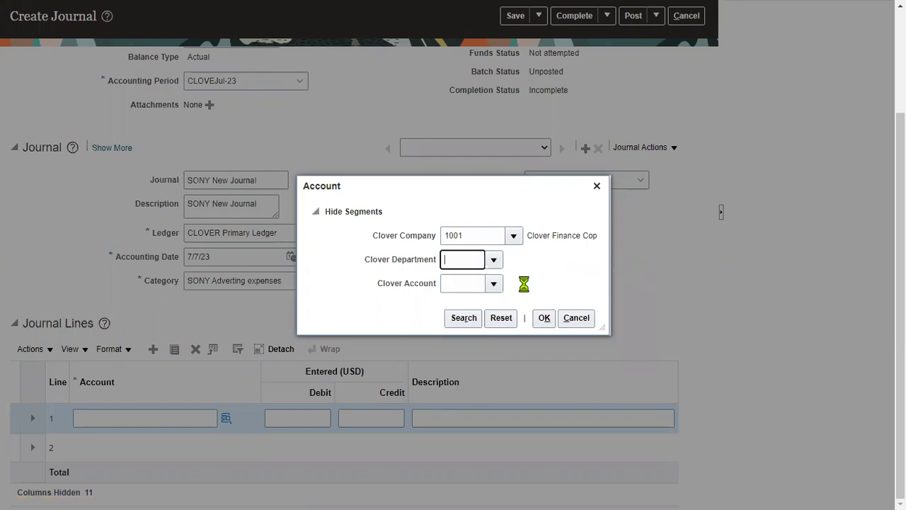
pyautogui.write('1111')
pyautogui.press('Tab')
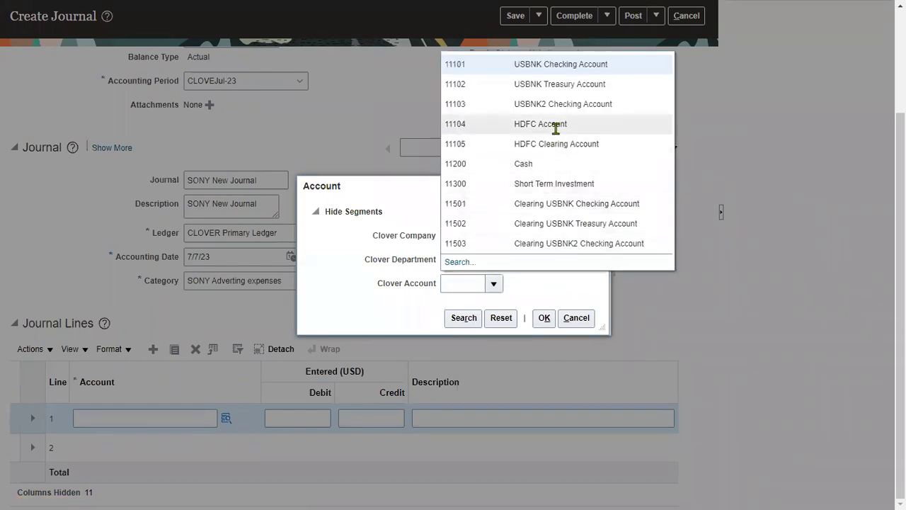
pyautogui.click(469, 269)
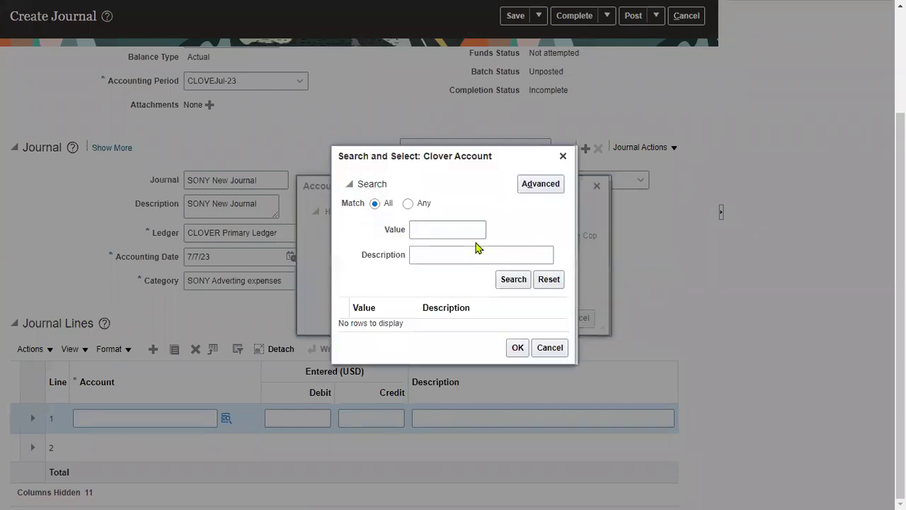
pyautogui.click(451, 255)
pyautogui.write('Fur')
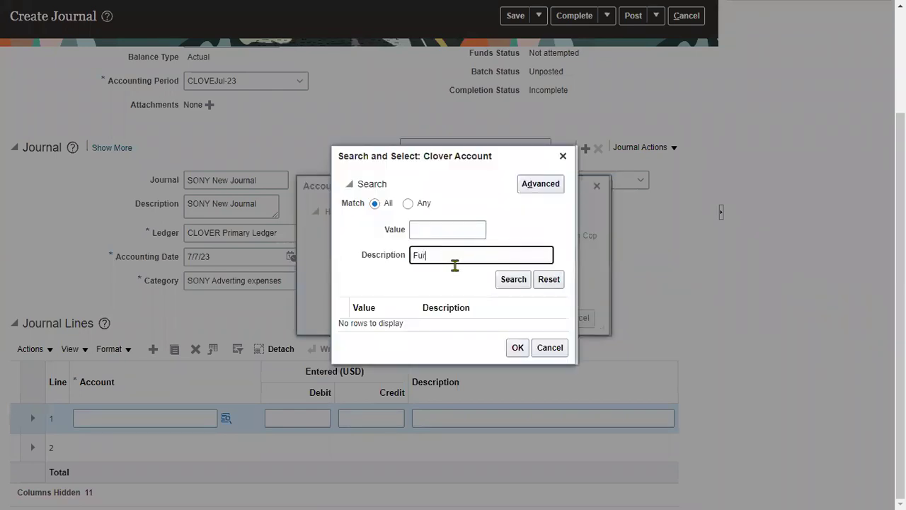
pyautogui.click(513, 281)
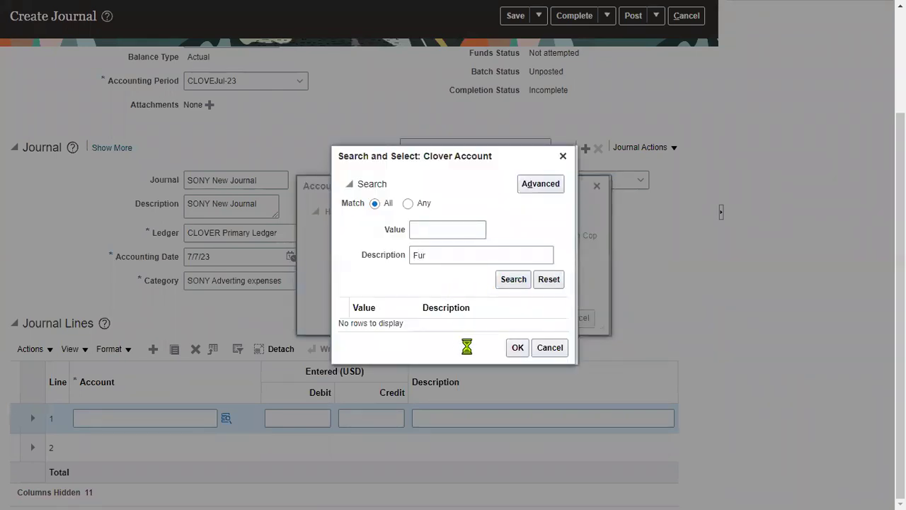
pyautogui.click(516, 364)
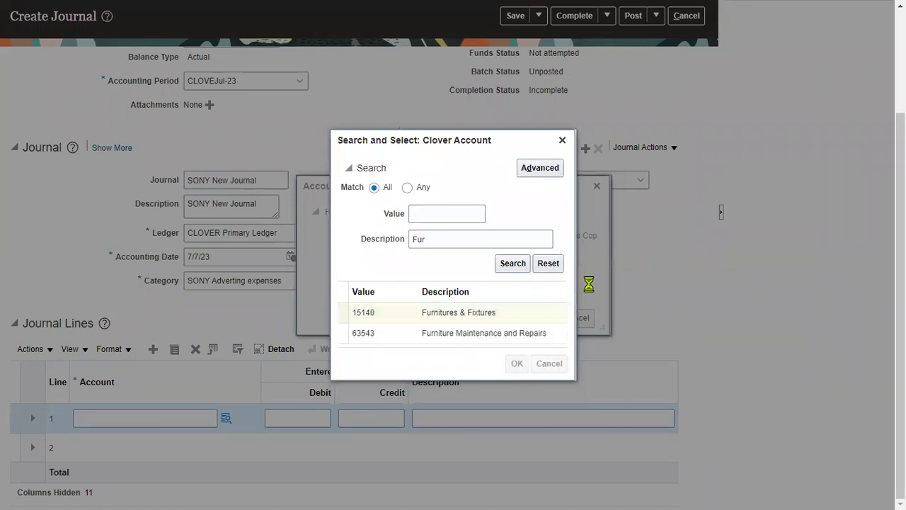
pyautogui.click(544, 317)
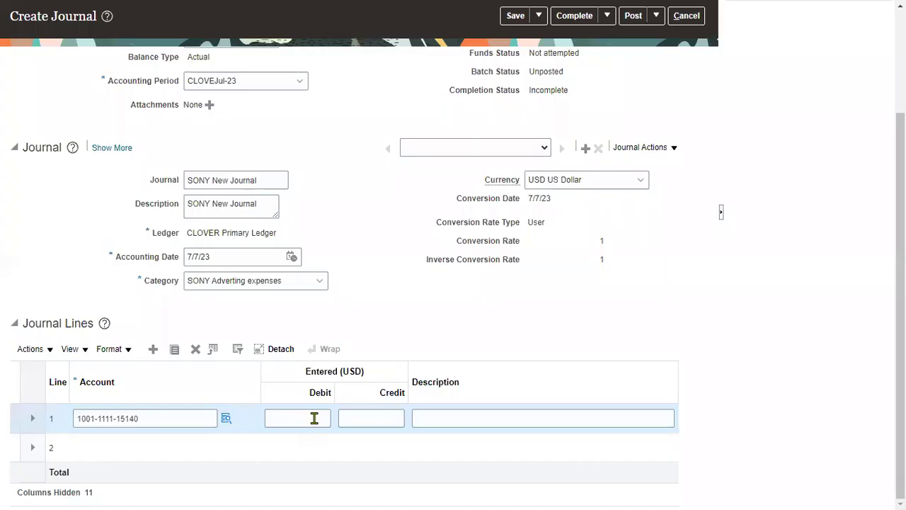
pyautogui.click(314, 418)
pyautogui.write('1000')
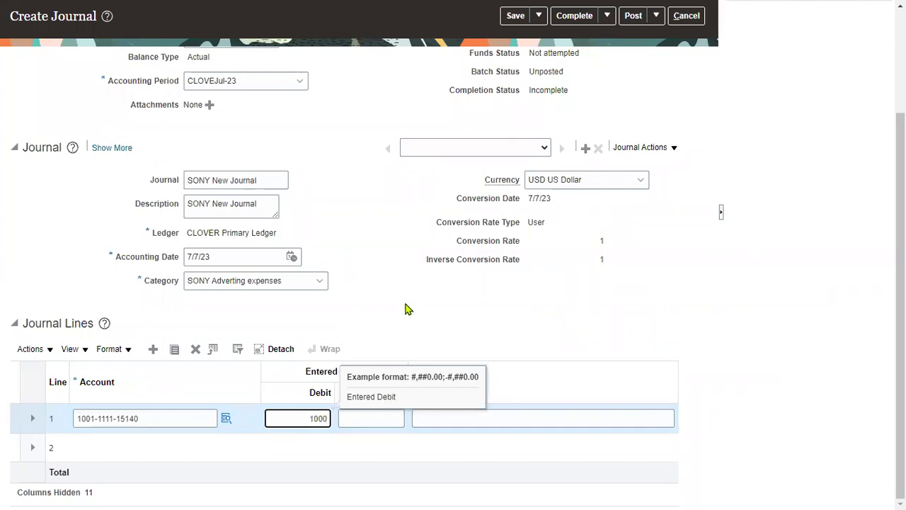
pyautogui.click(407, 306)
pyautogui.click(182, 449)
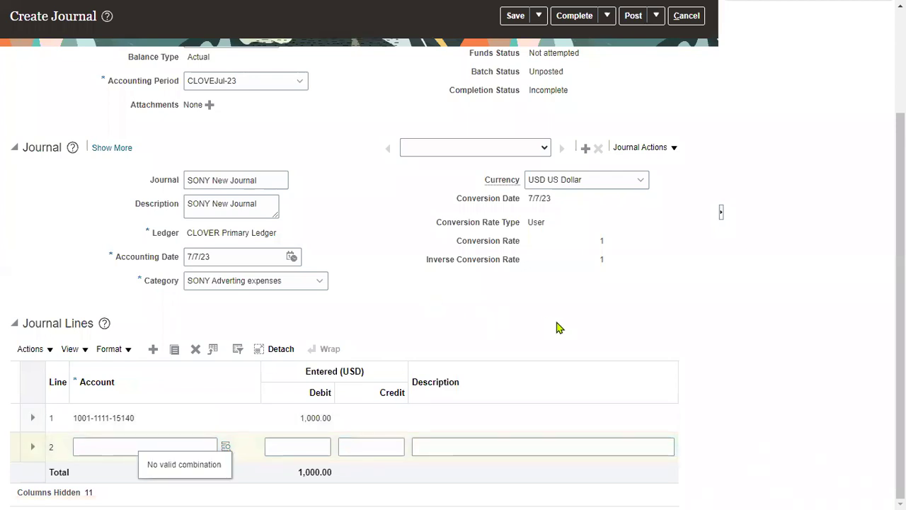
pyautogui.click(225, 447)
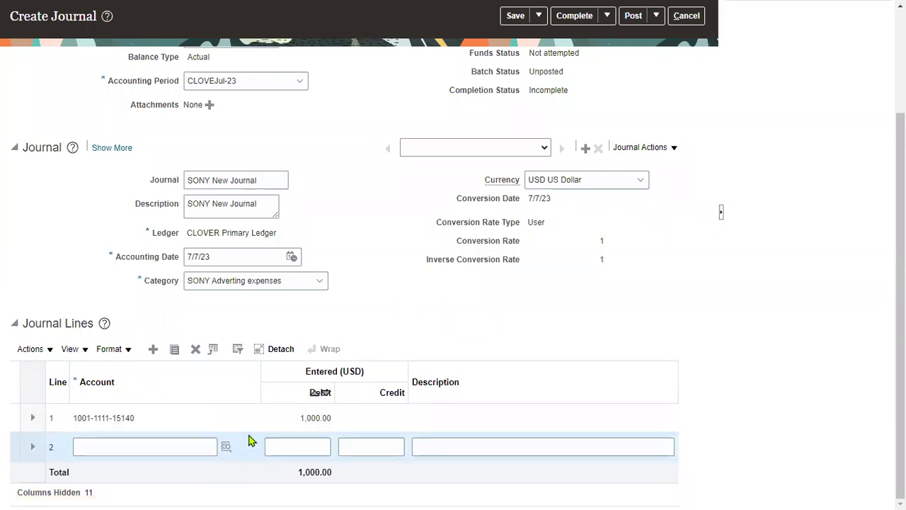
pyautogui.click(225, 450)
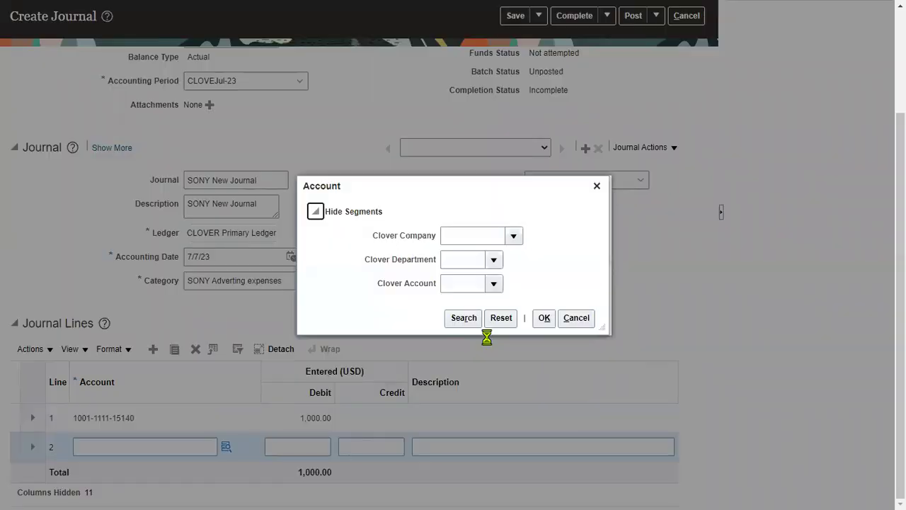
pyautogui.click(467, 322)
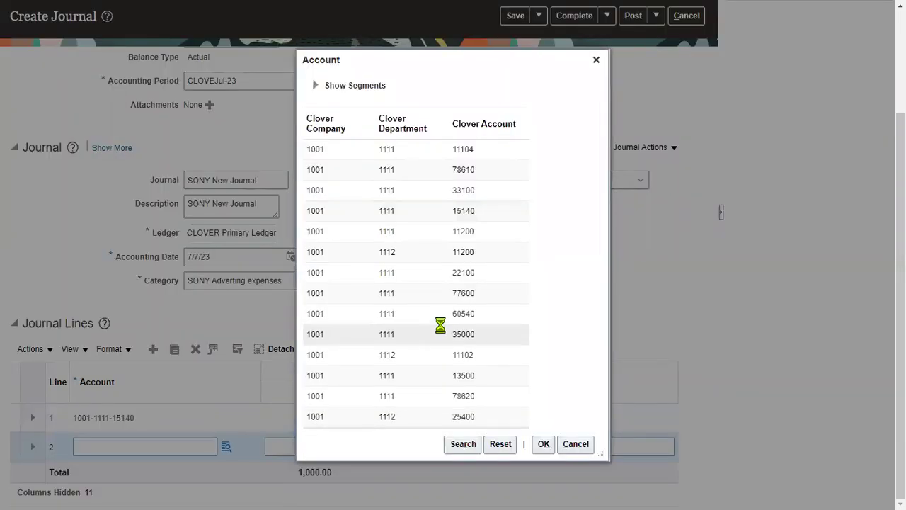
pyautogui.click(494, 253)
pyautogui.click(544, 444)
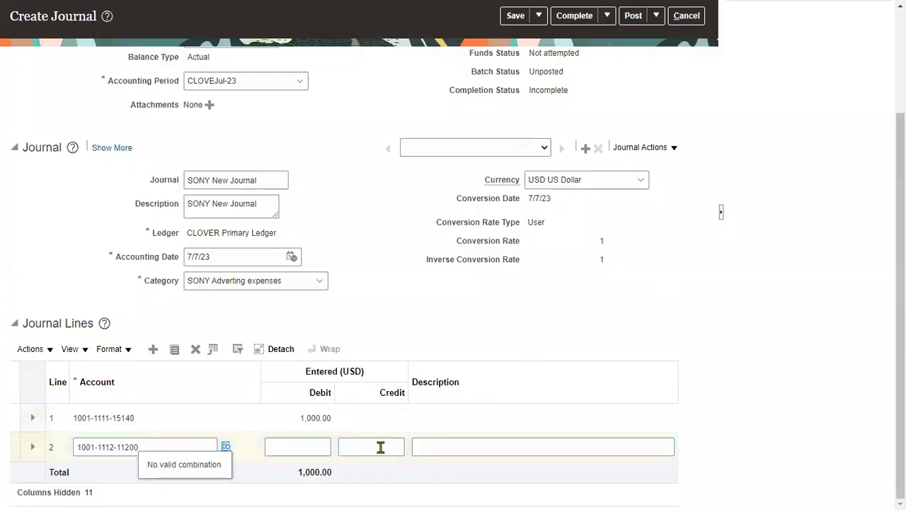
pyautogui.click(380, 445)
pyautogui.write('900')
pyautogui.click(443, 307)
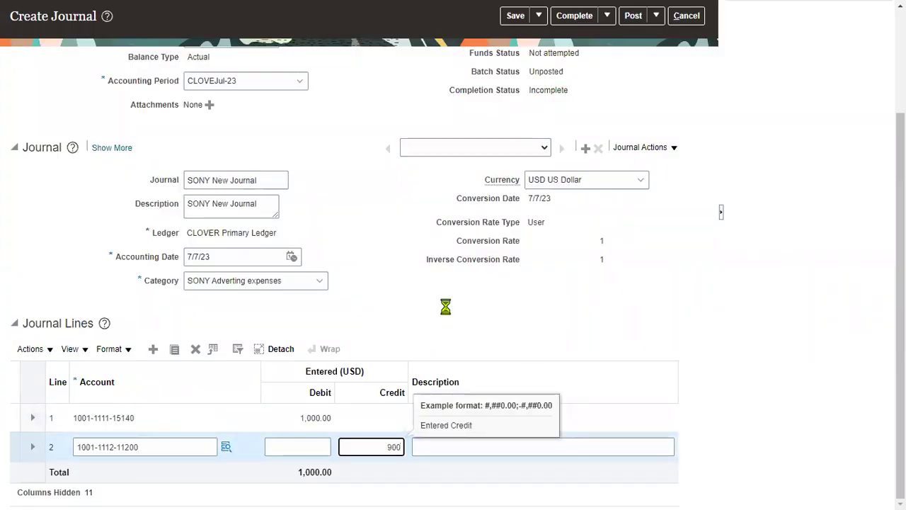
# - Save the unbalanced journal, accepting the unequal debit and credit totals warning
pyautogui.scroll(3, 457, 345)
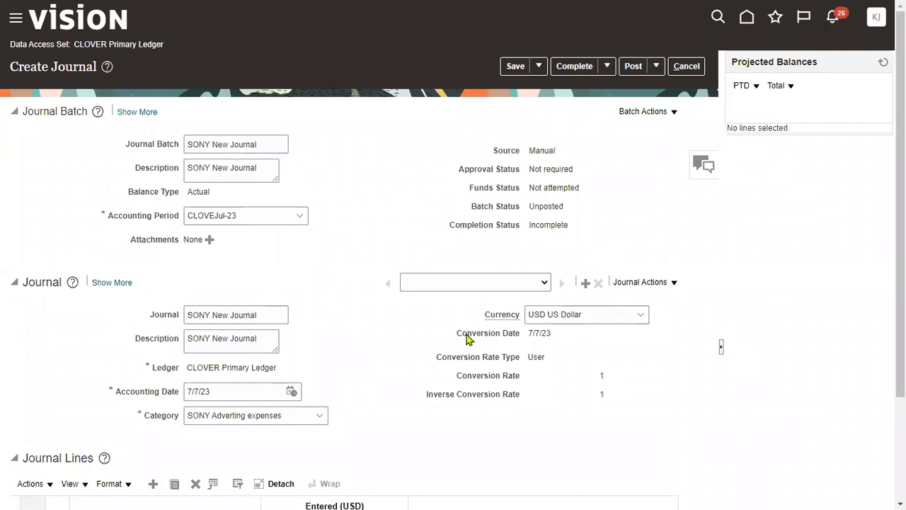
pyautogui.click(515, 66)
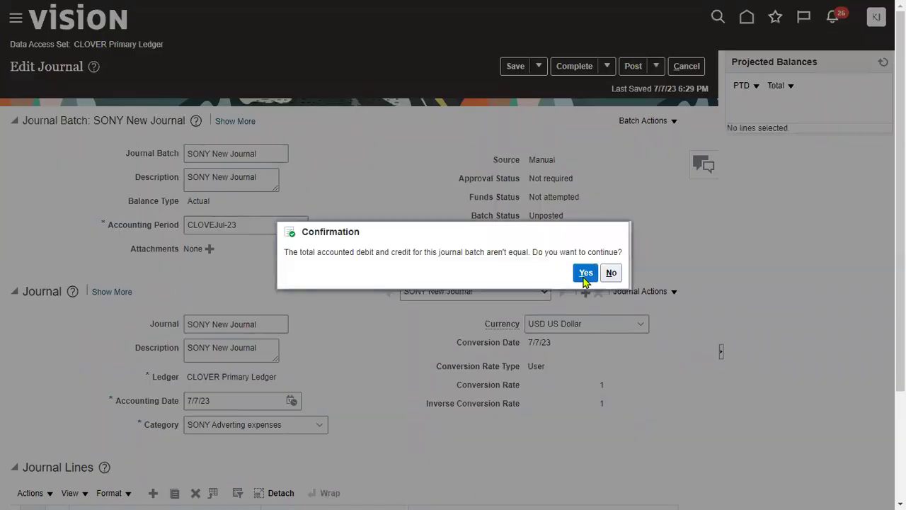
pyautogui.click(585, 273)
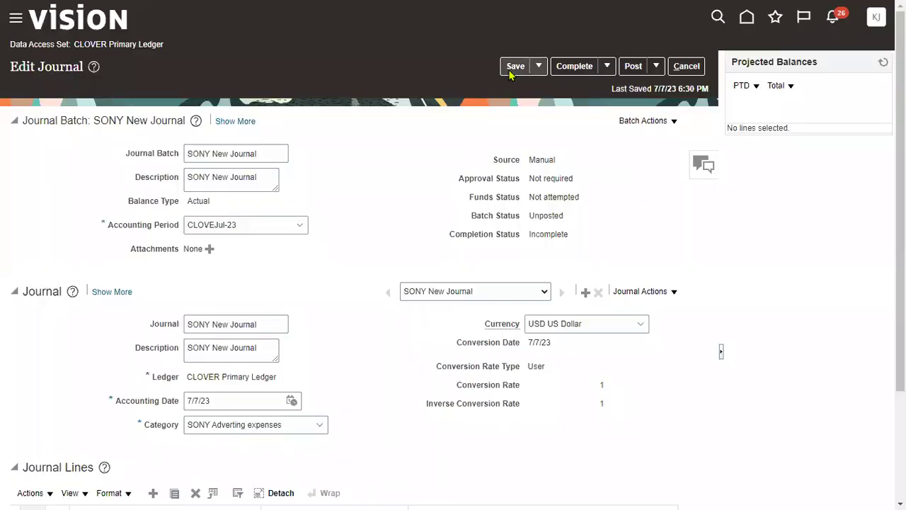
pyautogui.click(515, 66)
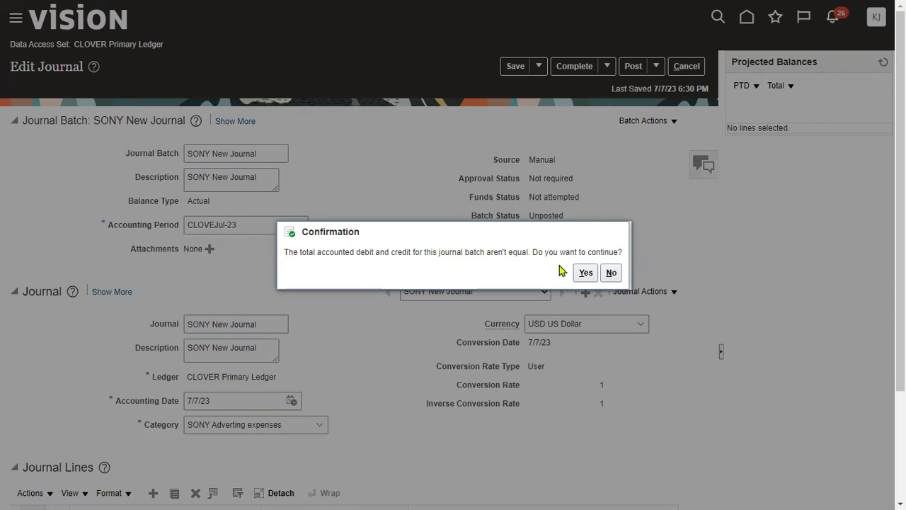
pyautogui.click(585, 274)
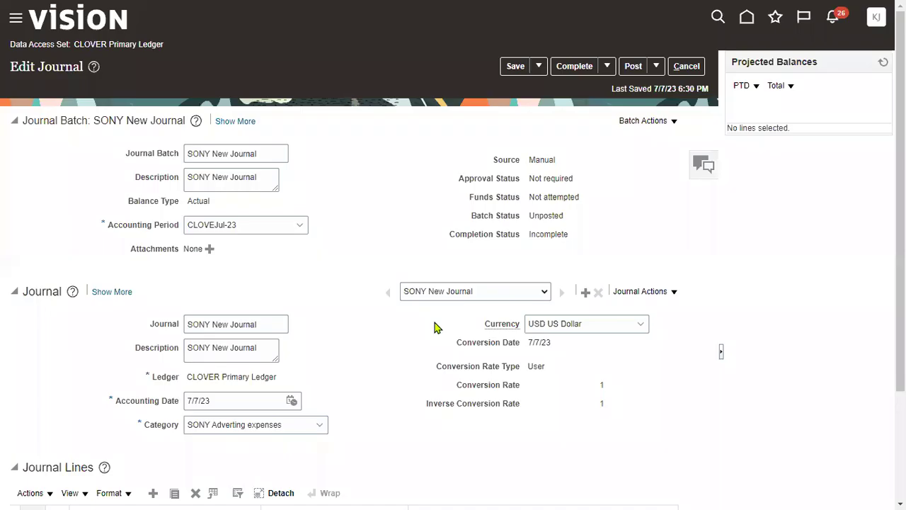
# - Complete and post the journal batch, confirming both unequal-totals warnings
pyautogui.click(572, 70)
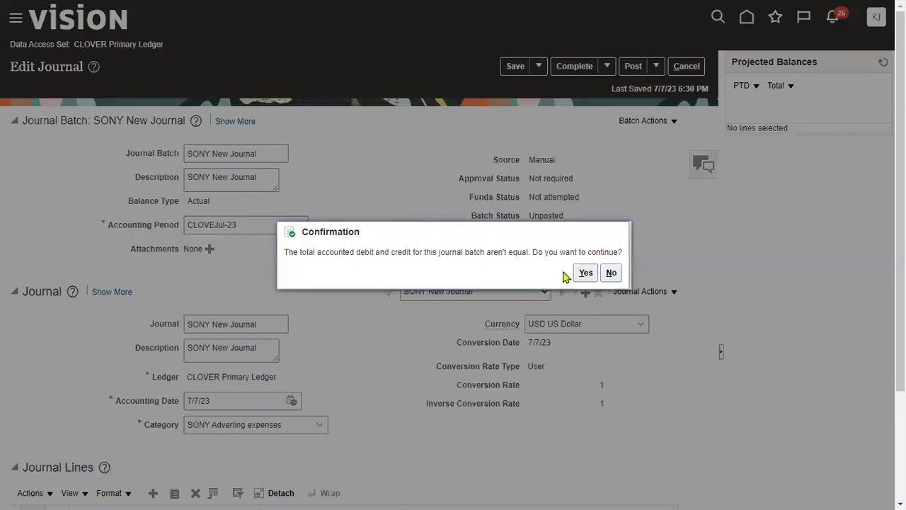
pyautogui.click(586, 273)
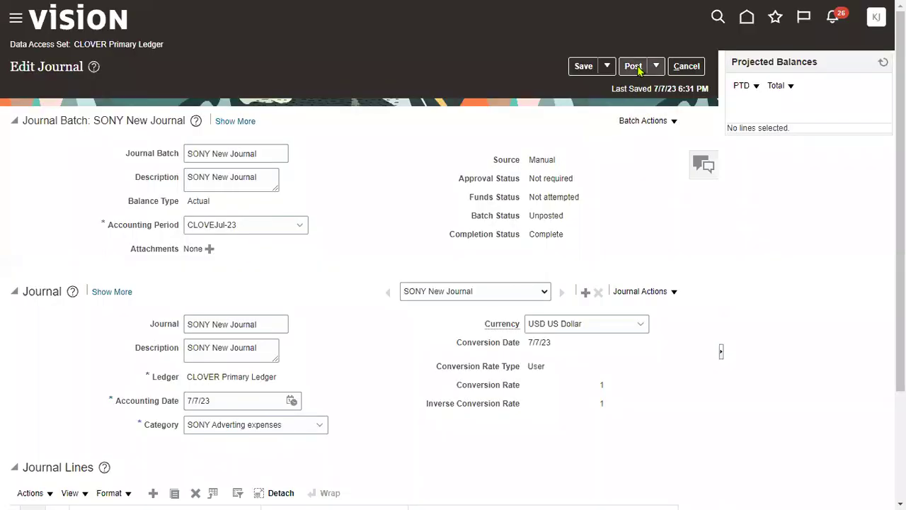
pyautogui.click(633, 66)
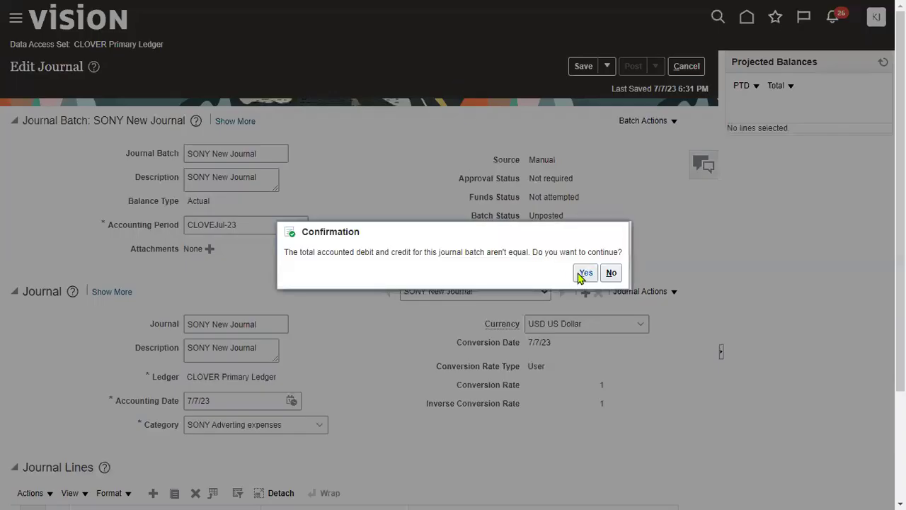
pyautogui.click(585, 272)
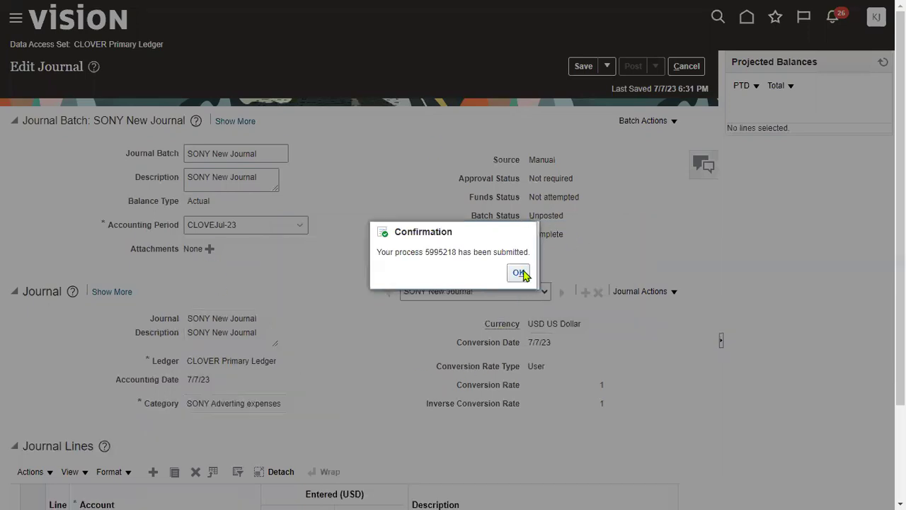
pyautogui.click(520, 273)
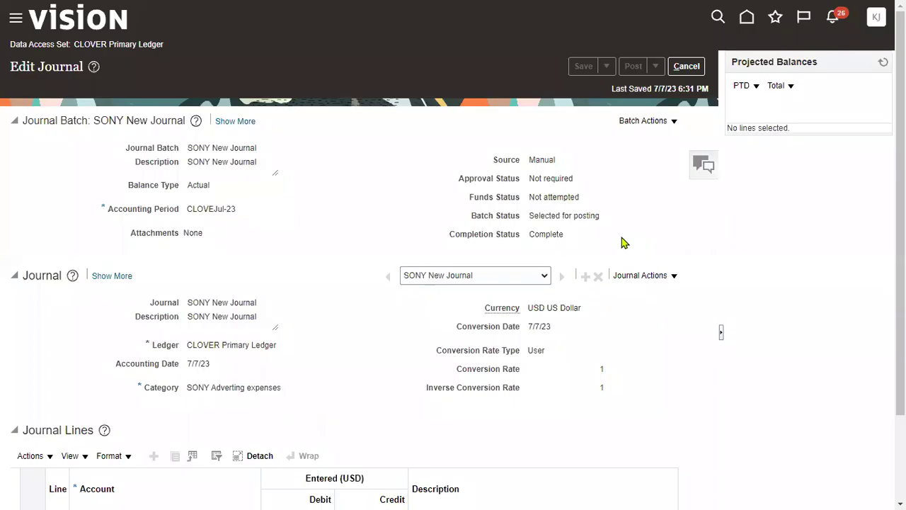
# - Search Manage Journals for SONY New Journal and select its row
pyautogui.click(687, 65)
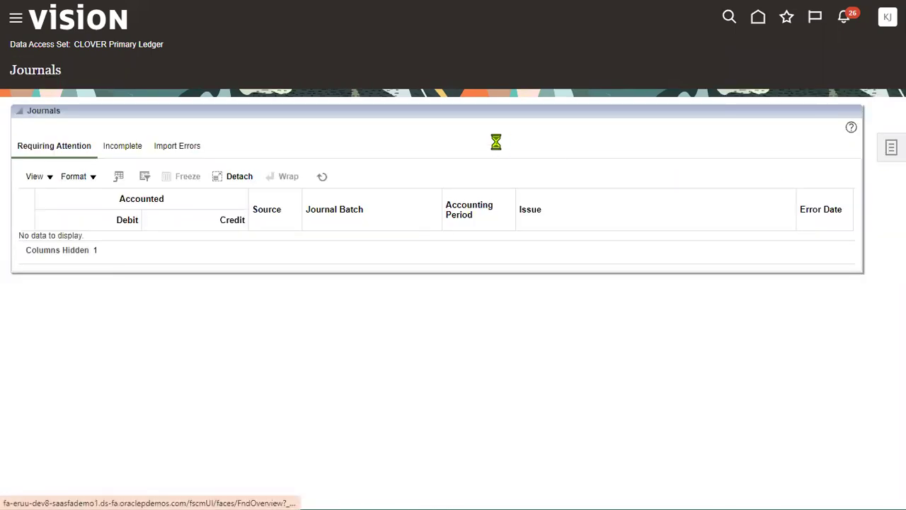
pyautogui.click(836, 64)
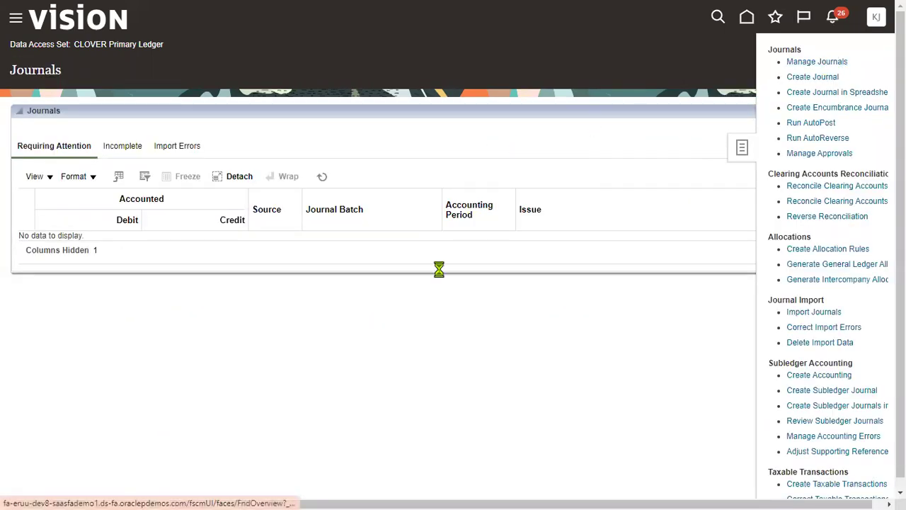
pyautogui.click(398, 151)
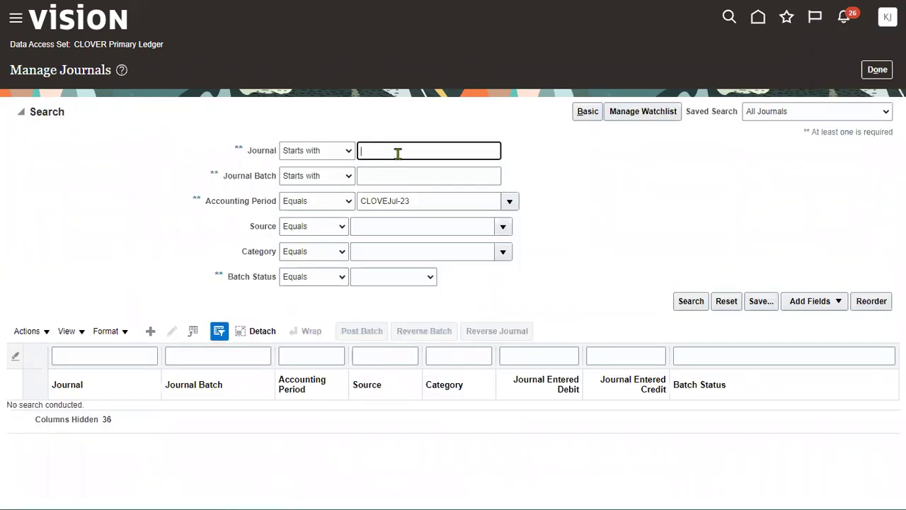
pyautogui.write('SONY New Journal')
pyautogui.click(692, 305)
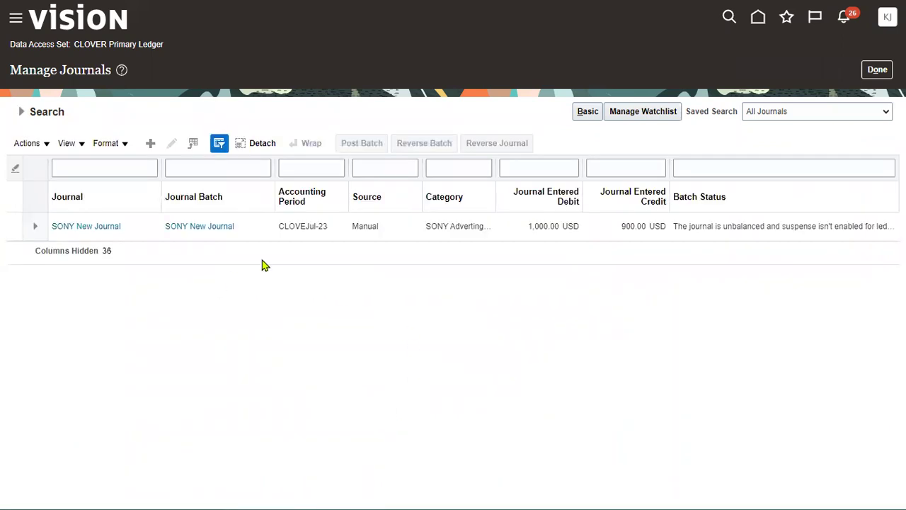
pyautogui.click(313, 225)
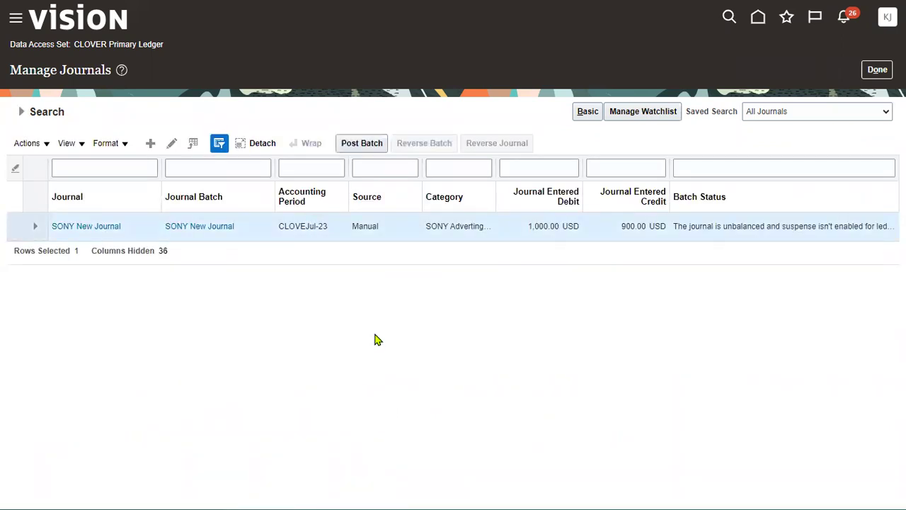
# - Highlight the batch status showing the journal is unbalanced and suspense isn't enabled
pyautogui.moveTo(675, 225); pyautogui.dragTo(761, 226)
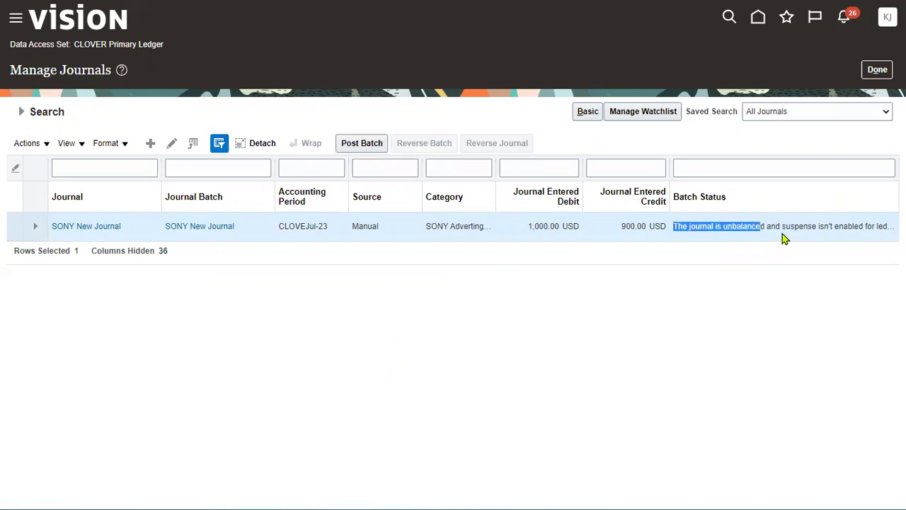
pyautogui.moveTo(779, 226); pyautogui.dragTo(856, 223)
pyautogui.click(873, 225)
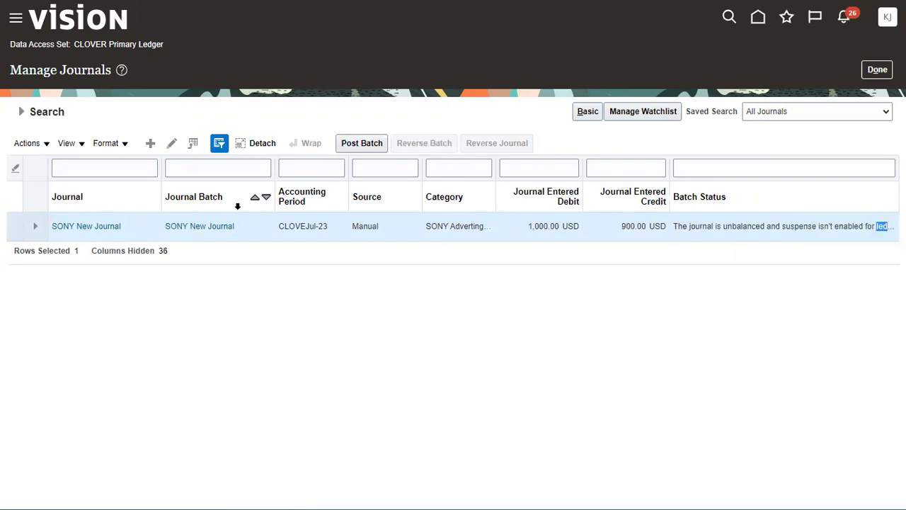
pyautogui.click(227, 227)
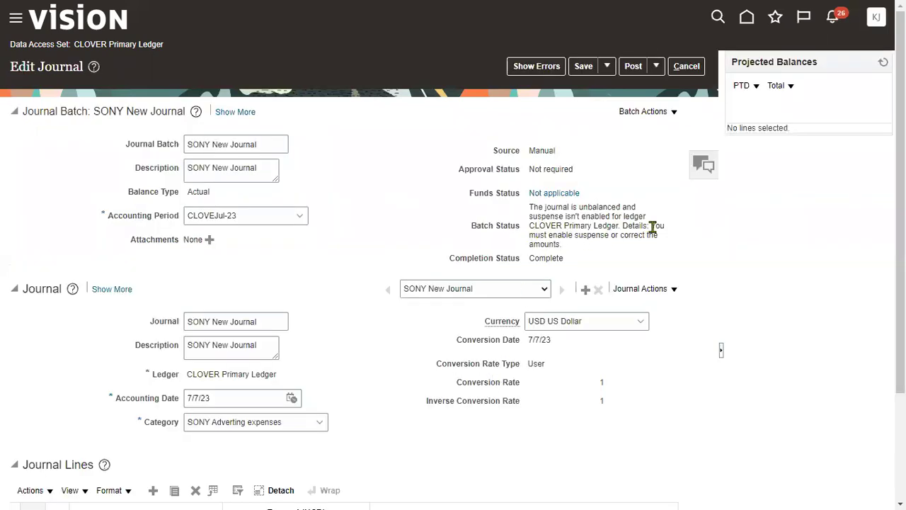
pyautogui.moveTo(651, 225); pyautogui.dragTo(663, 248)
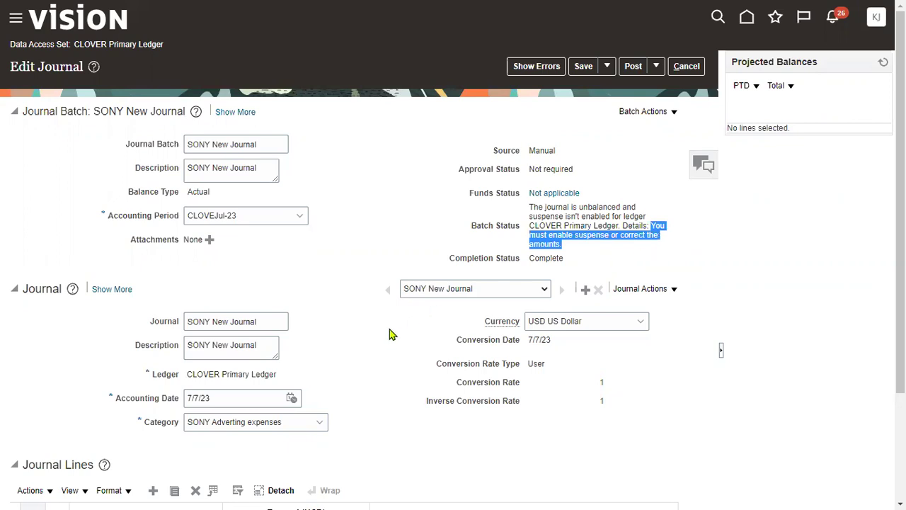
pyautogui.scroll(-2, 376, 364)
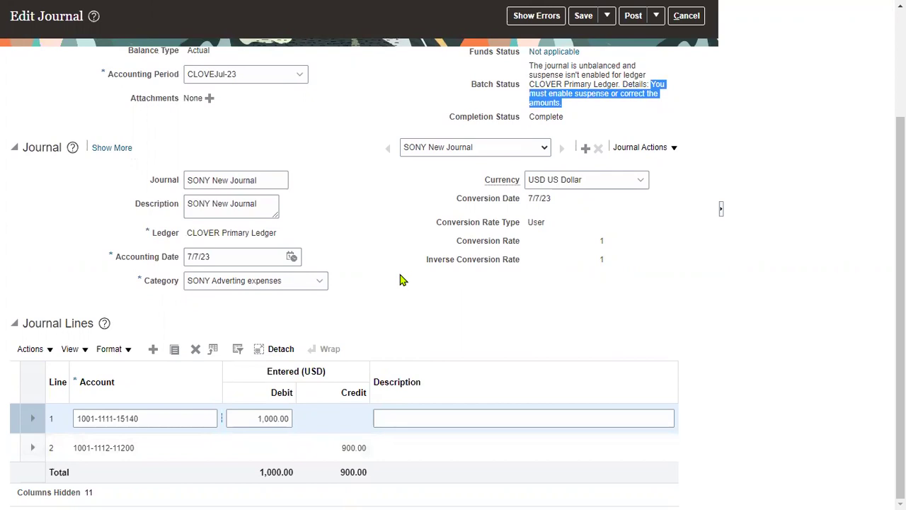
pyautogui.scroll(3, 441, 194)
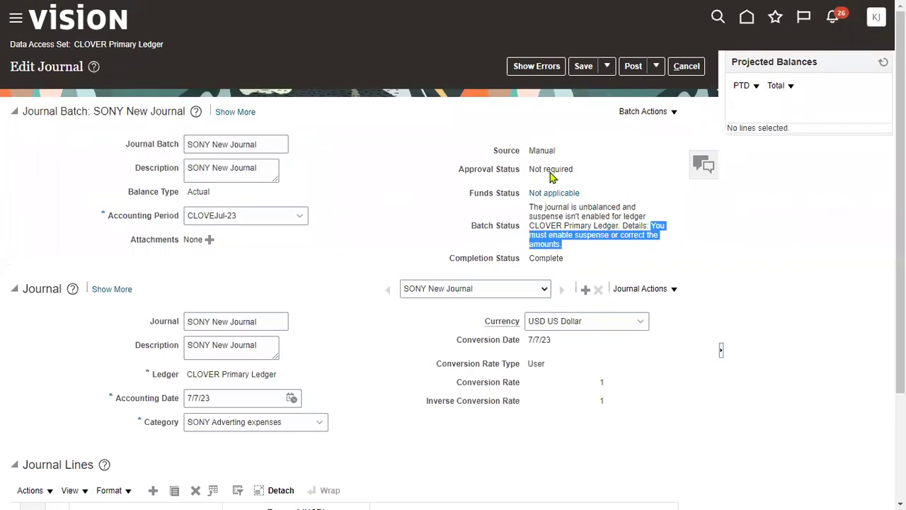
pyautogui.click(685, 67)
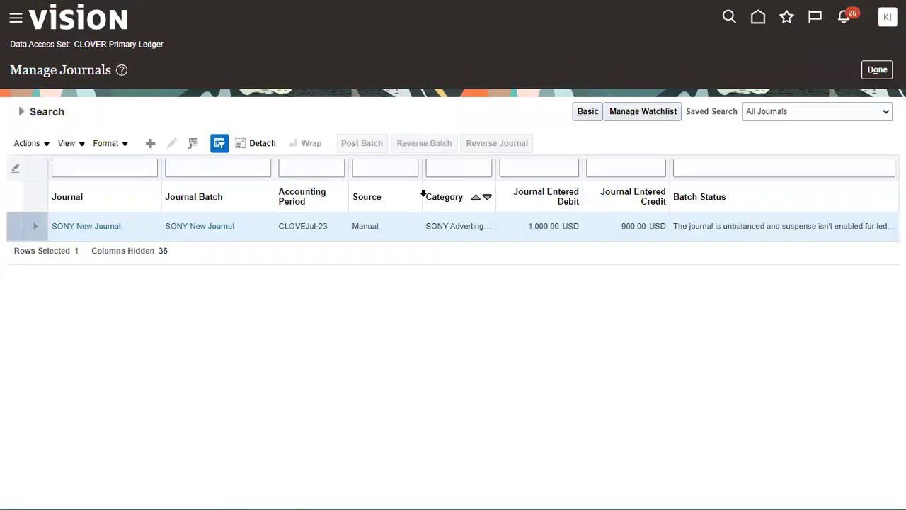
# - Leave journals, sign out, and sign back in with the other saved user ID
pyautogui.click(876, 70)
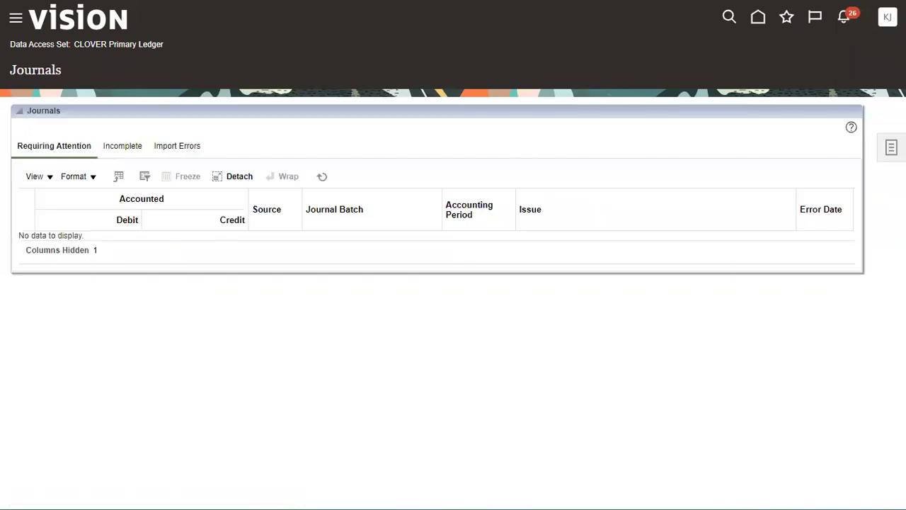
pyautogui.click(887, 17)
pyautogui.click(869, 49)
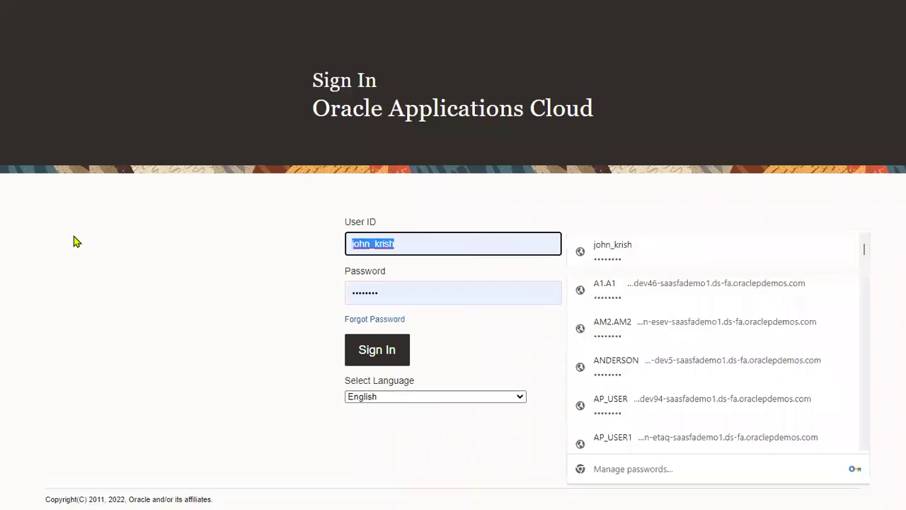
pyautogui.write('clover.clover')
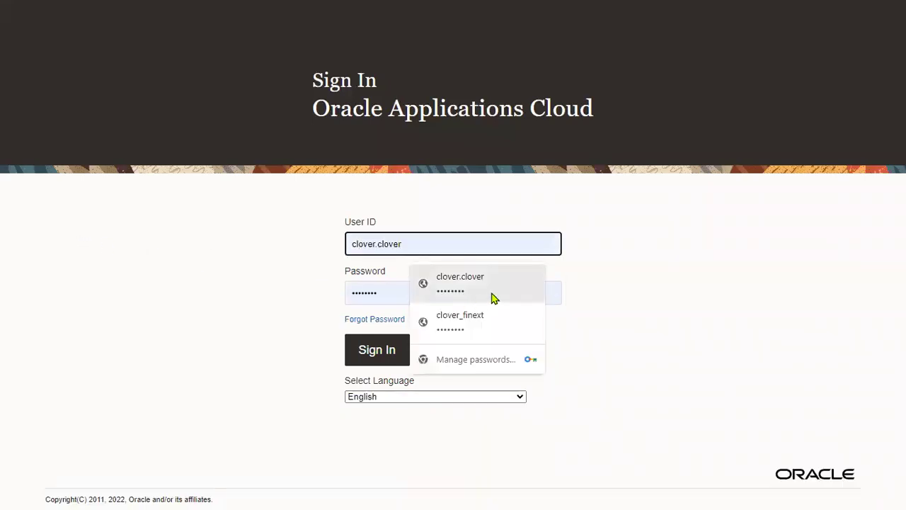
pyautogui.click(492, 296)
pyautogui.click(386, 351)
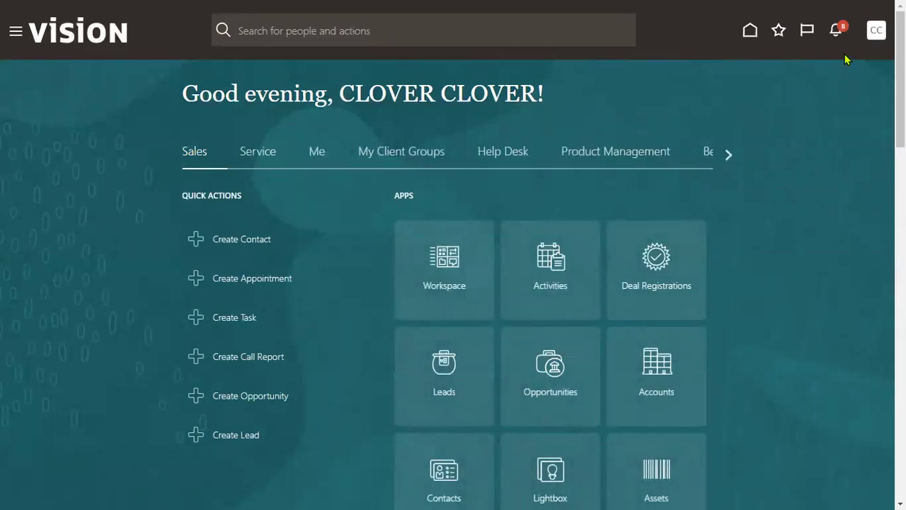
# - Go to Setup and Maintenance and switch to the Financials offering
pyautogui.click(872, 39)
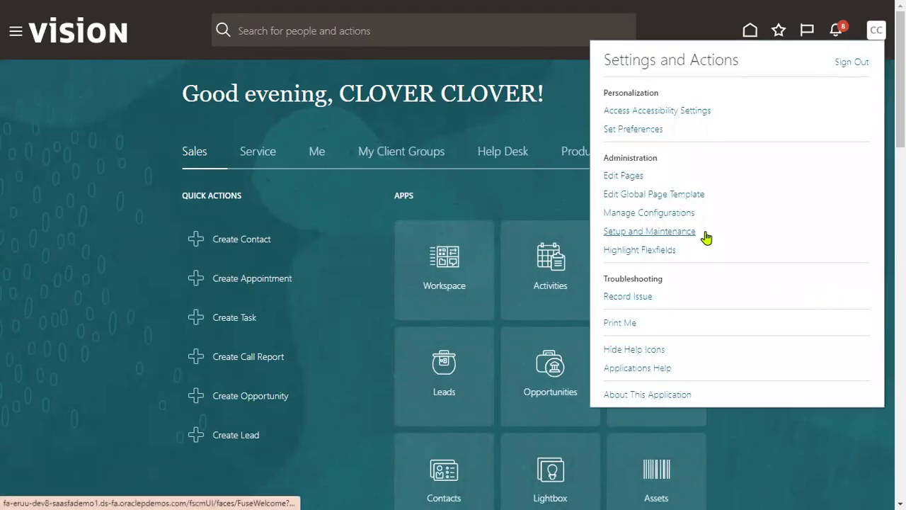
pyautogui.click(705, 232)
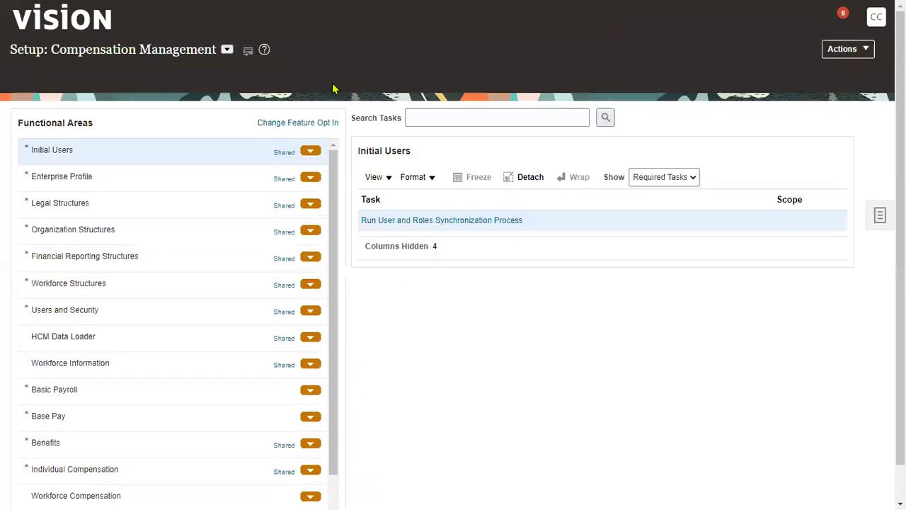
pyautogui.click(226, 52)
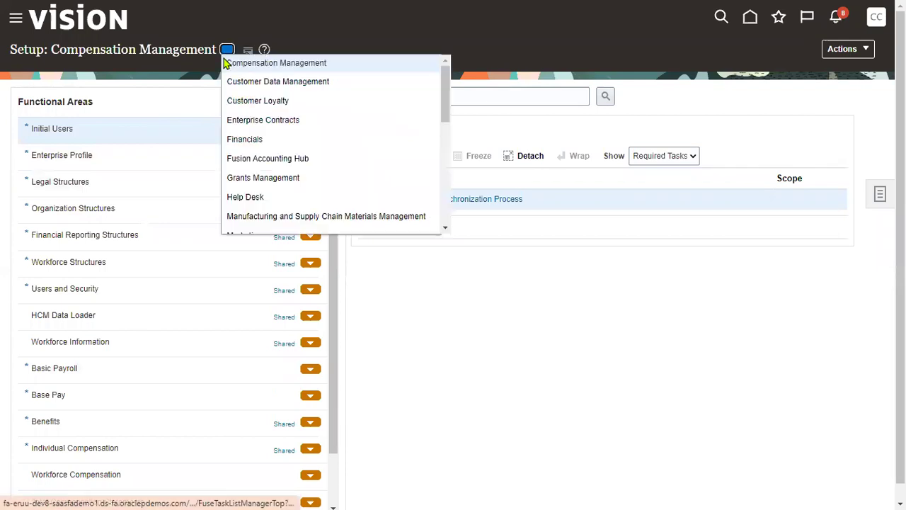
pyautogui.click(240, 142)
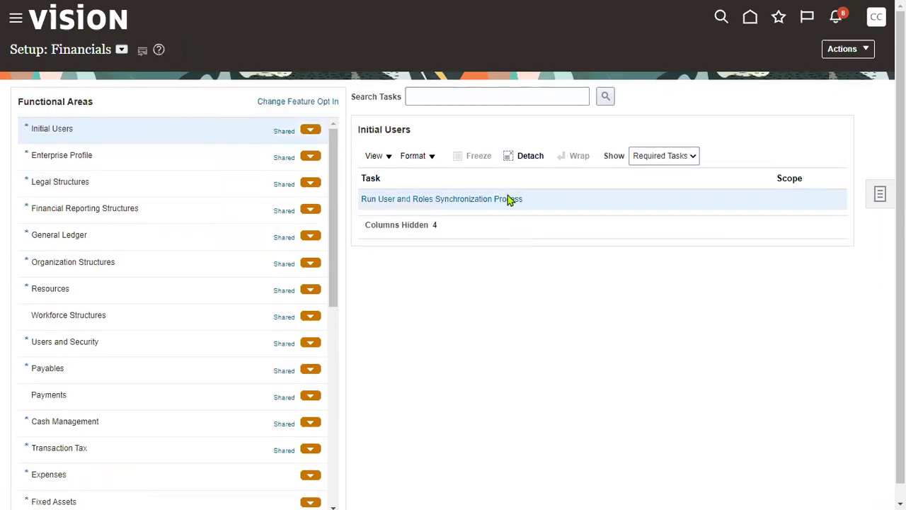
# - Search setup tasks for Specify Ledger Options and show the General Ledger task list
pyautogui.click(488, 96)
pyautogui.write('spe')
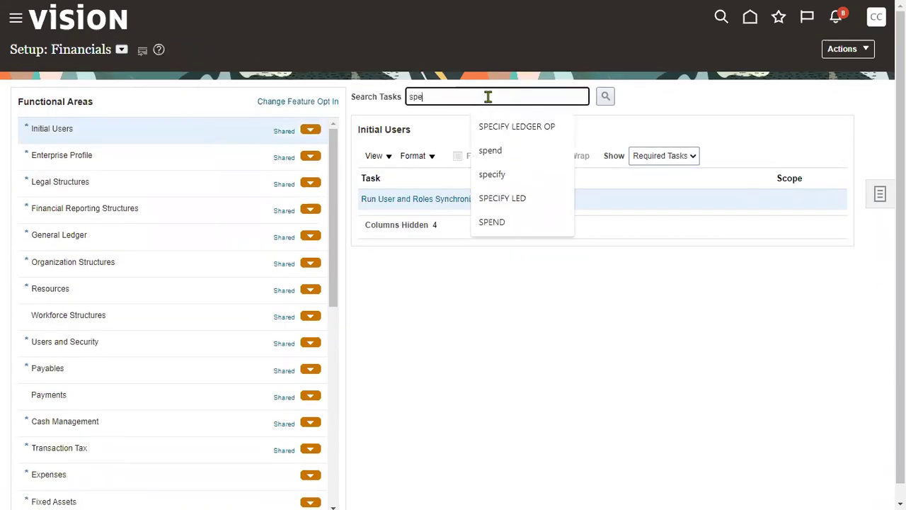
pyautogui.click(500, 126)
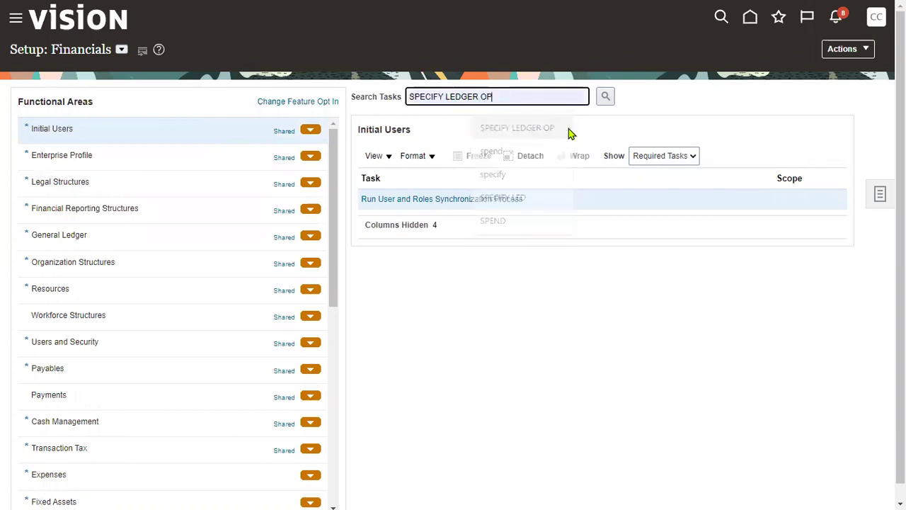
pyautogui.click(605, 97)
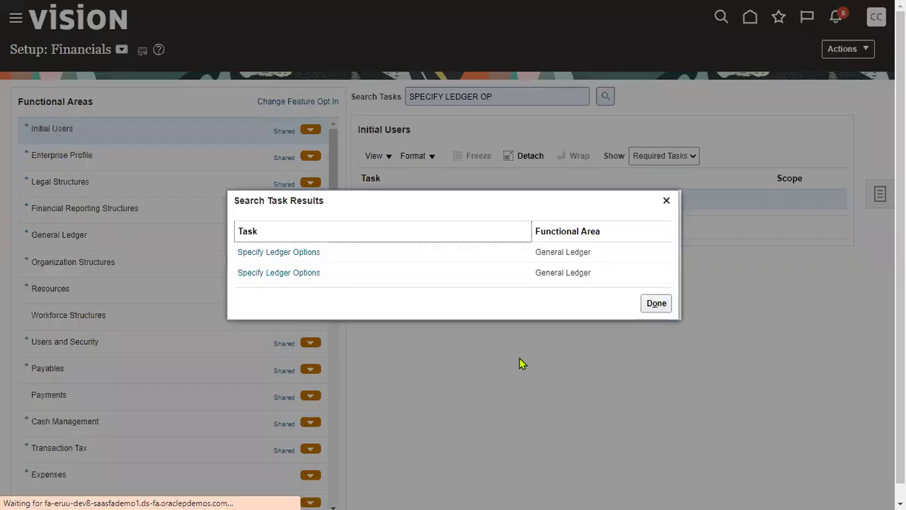
pyautogui.click(309, 257)
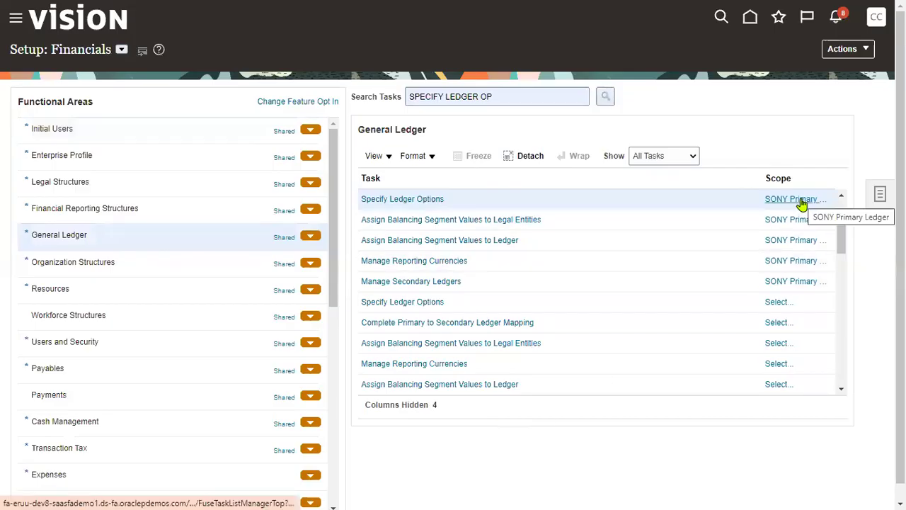
pyautogui.moveTo(802, 203)
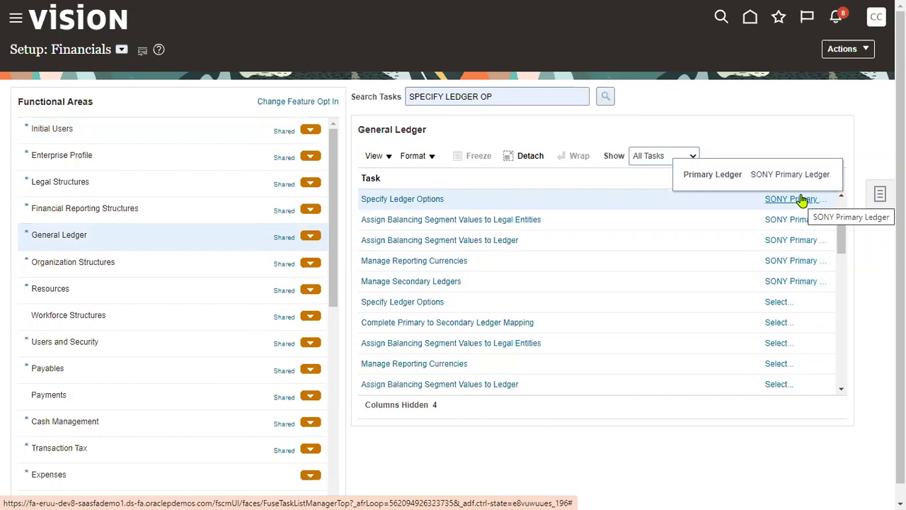
# - Open SONY Primary Ledger's ledger options and highlight the Reversal section
pyautogui.click(430, 200)
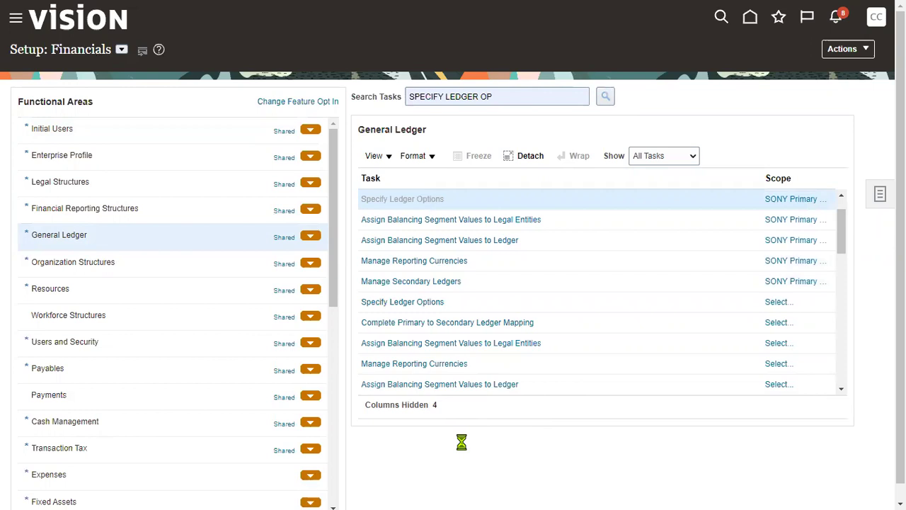
pyautogui.scroll(-7, 434, 279)
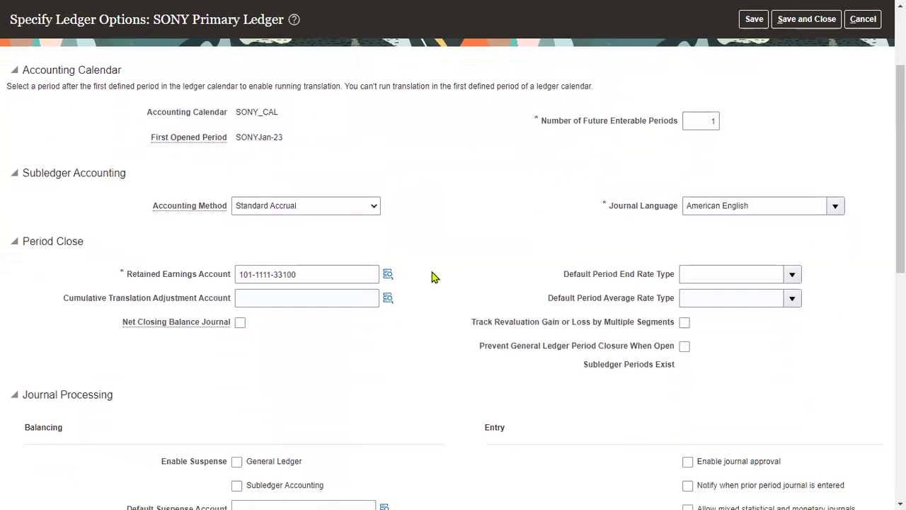
pyautogui.scroll(-3, 433, 305)
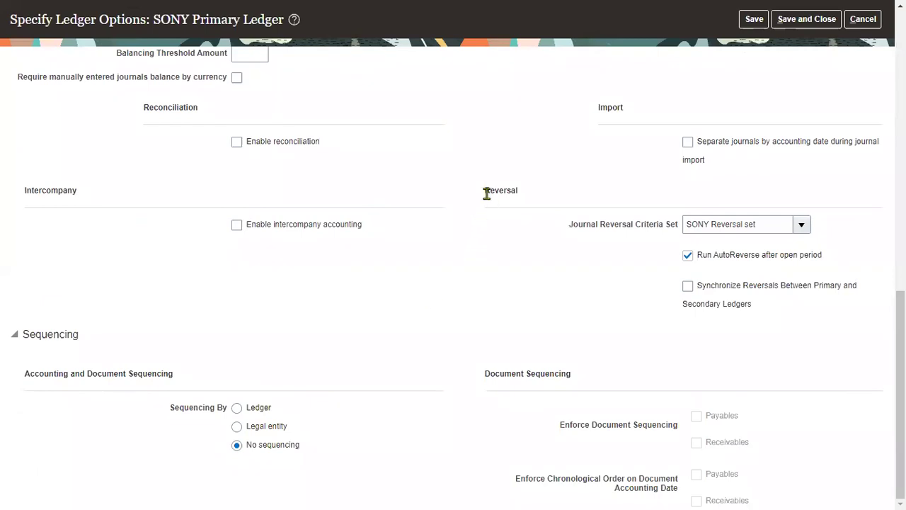
pyautogui.moveTo(487, 193); pyautogui.dragTo(540, 199)
# - Highlight the Balancing heading and the empty Default Suspense Account field
pyautogui.scroll(1, 491, 274)
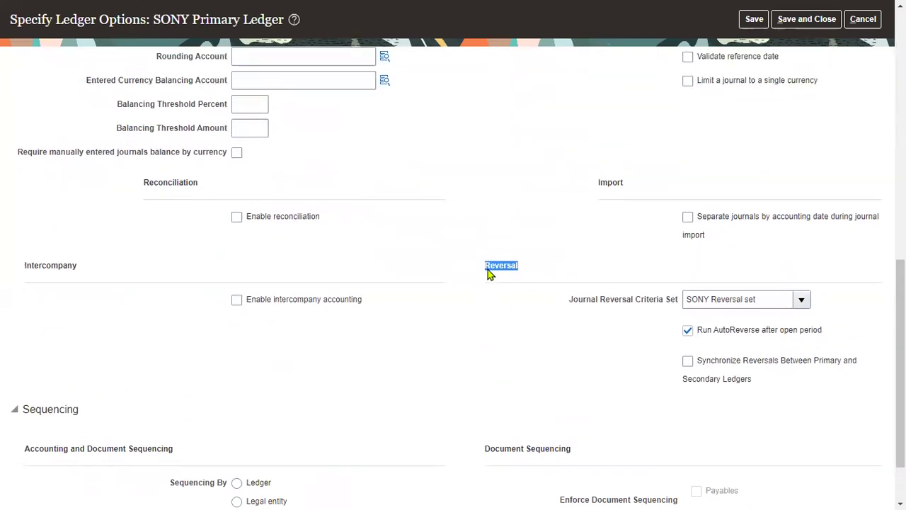
pyautogui.scroll(1, 522, 330)
pyautogui.scroll(3, 522, 327)
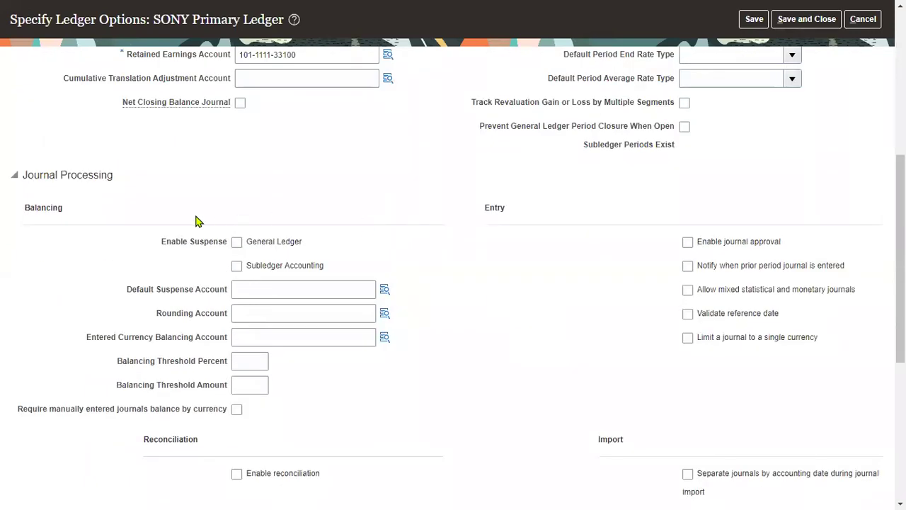
pyautogui.moveTo(25, 207); pyautogui.dragTo(71, 206)
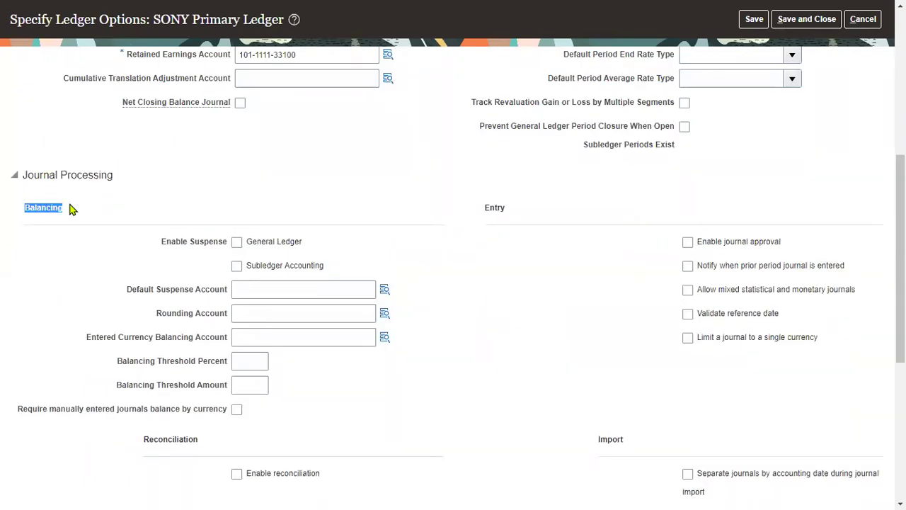
pyautogui.click(117, 203)
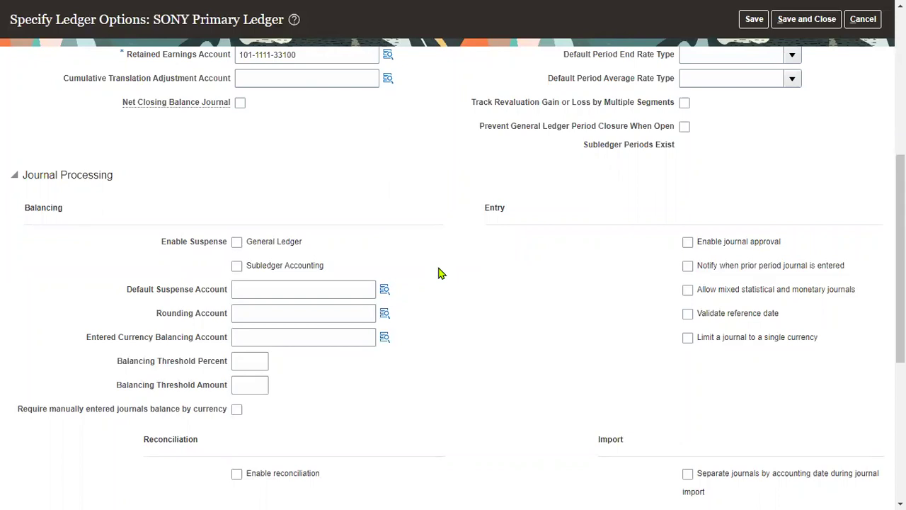
pyautogui.moveTo(127, 289); pyautogui.dragTo(226, 293)
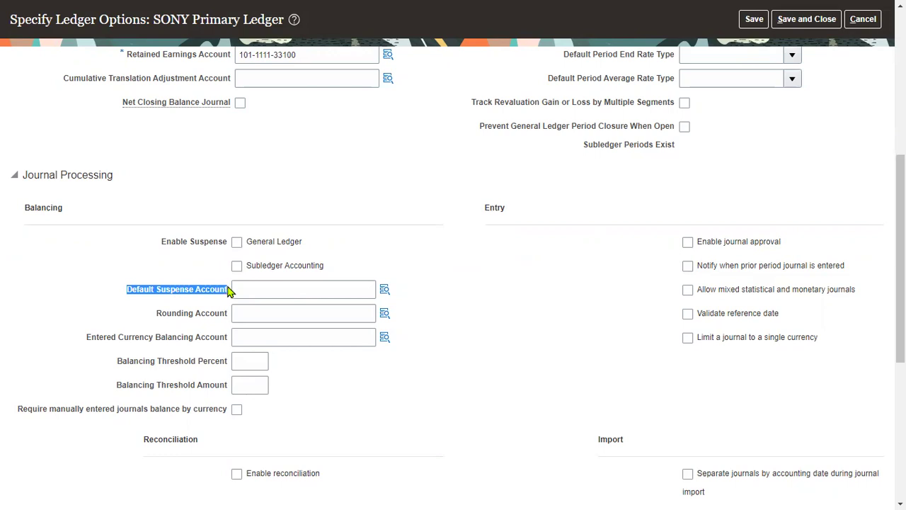
pyautogui.scroll(-2, 337, 397)
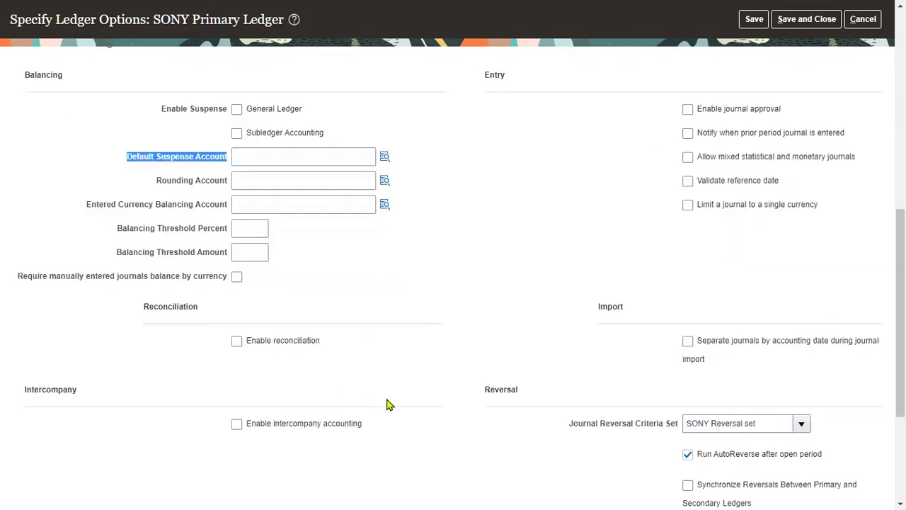
pyautogui.scroll(-2, 407, 368)
pyautogui.scroll(4, 415, 349)
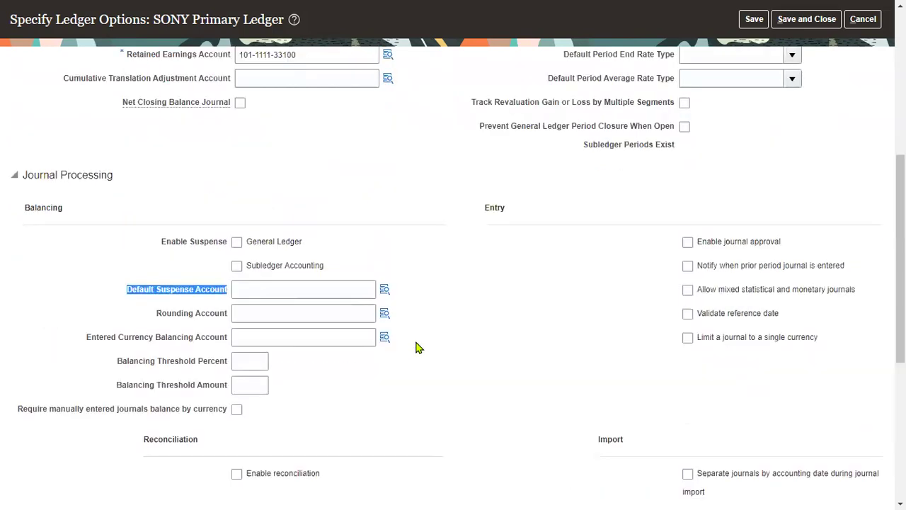
pyautogui.scroll(2, 416, 347)
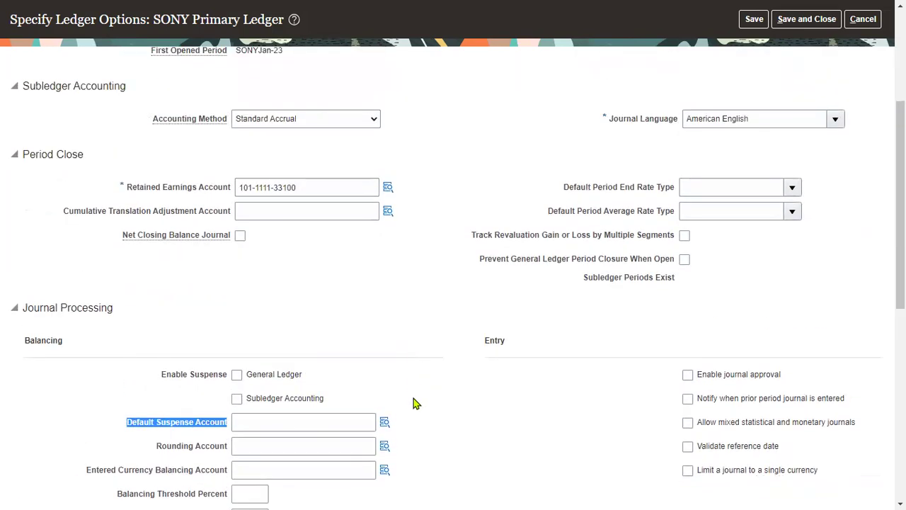
# - Choose Company 101, Finance department 1111 and account 29900 Suspense BS as default suspense
pyautogui.click(385, 422)
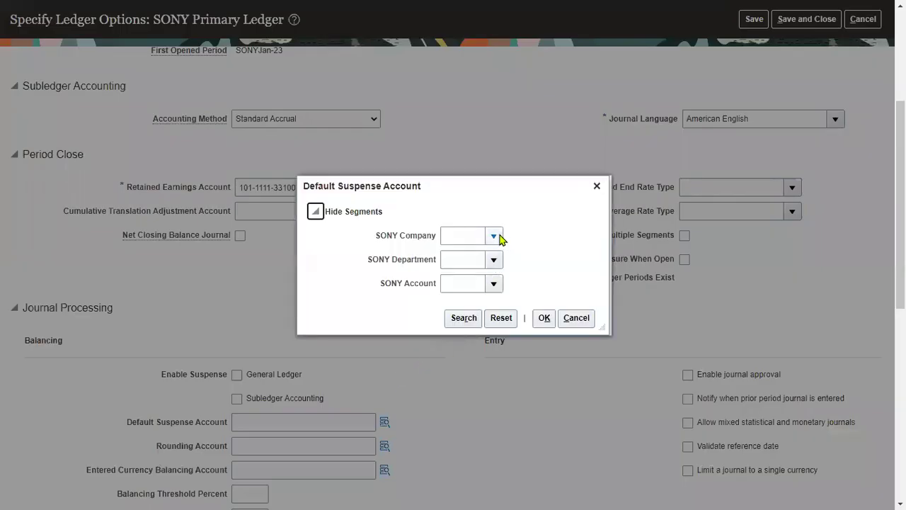
pyautogui.click(496, 237)
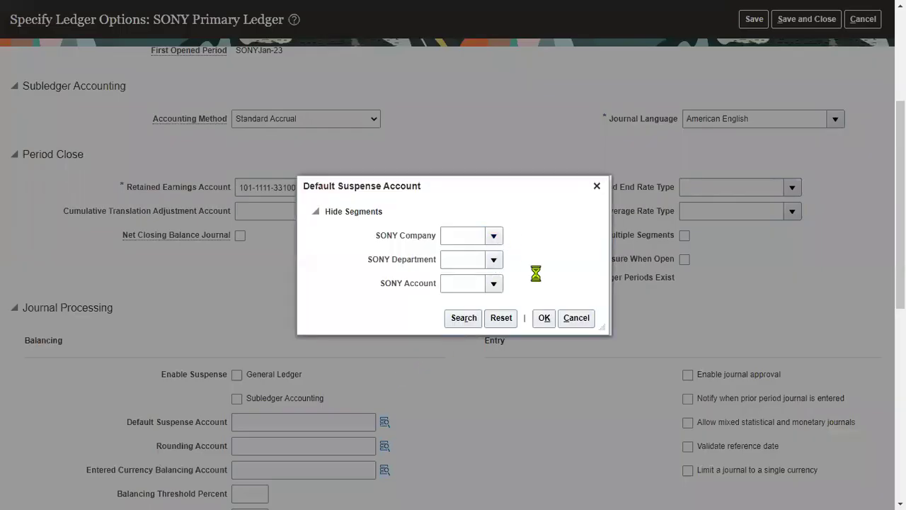
pyautogui.click(544, 258)
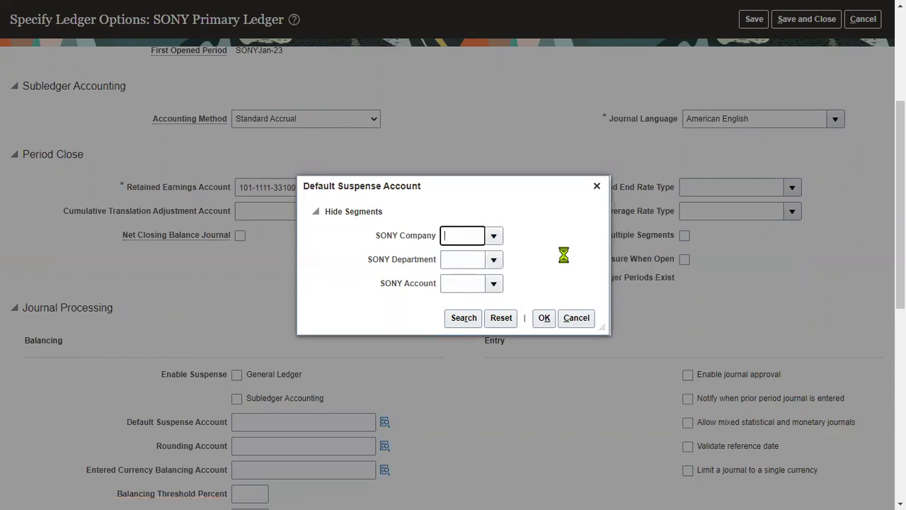
pyautogui.click(530, 278)
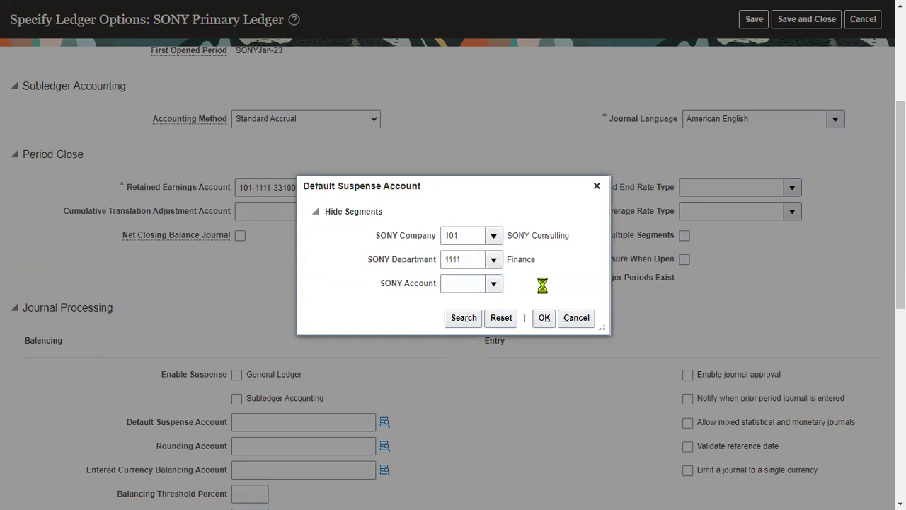
pyautogui.click(469, 263)
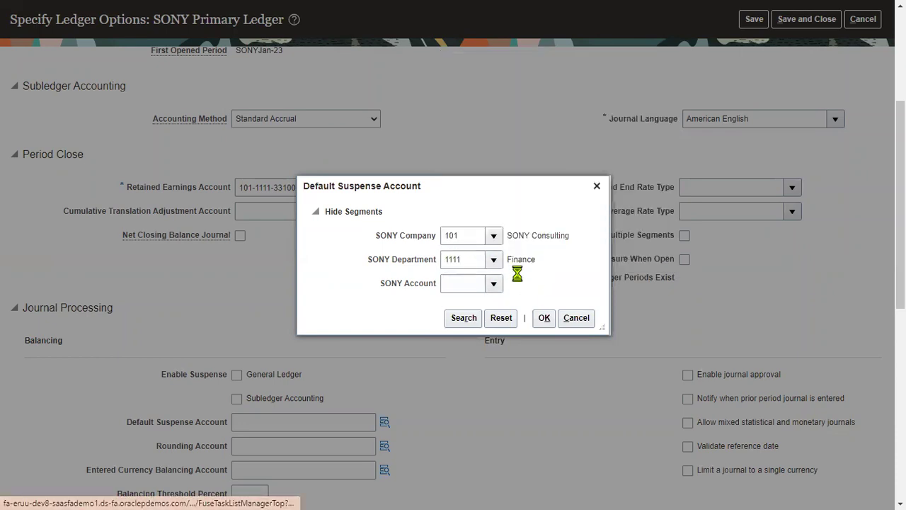
pyautogui.click(471, 252)
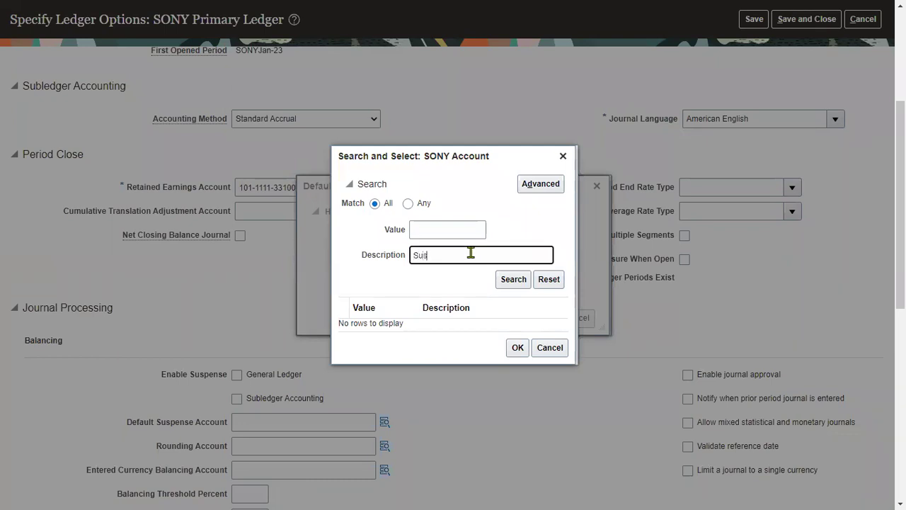
pyautogui.write('Sus')
pyautogui.press('Return')
pyautogui.click(504, 314)
pyautogui.click(518, 363)
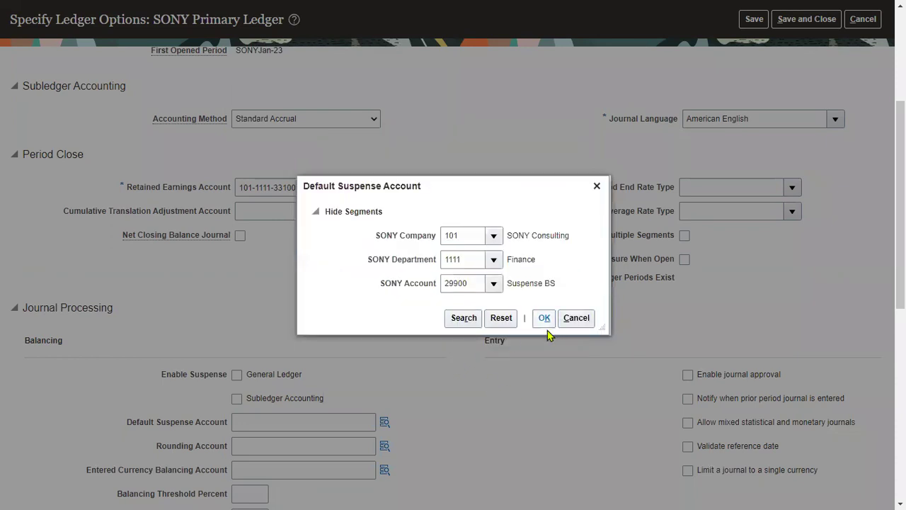
pyautogui.click(545, 320)
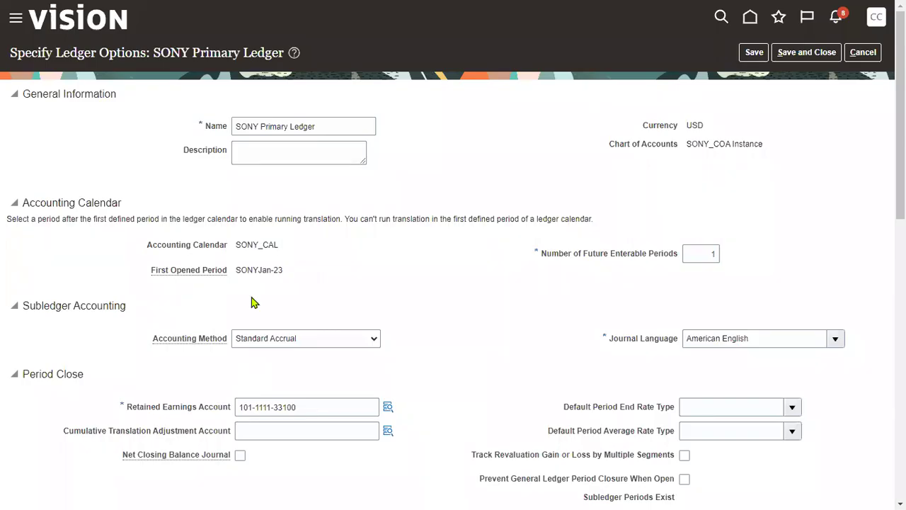
# - Check Enable Suspense: General Ledger and save and close the ledger options
pyautogui.scroll(-5, 233, 390)
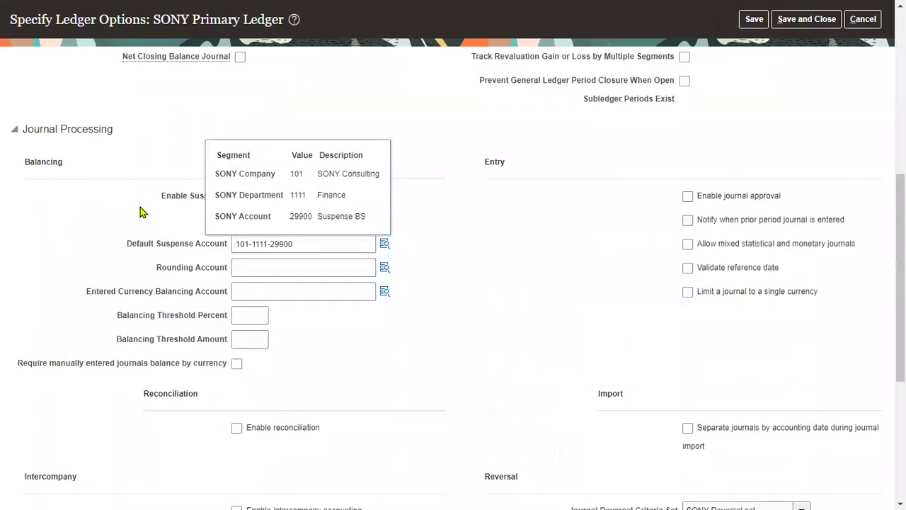
pyautogui.click(236, 197)
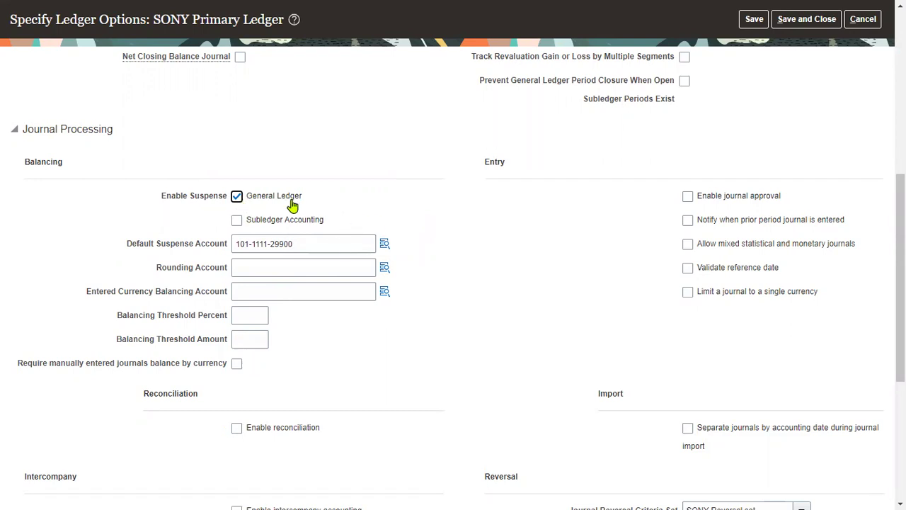
pyautogui.scroll(6, 748, 133)
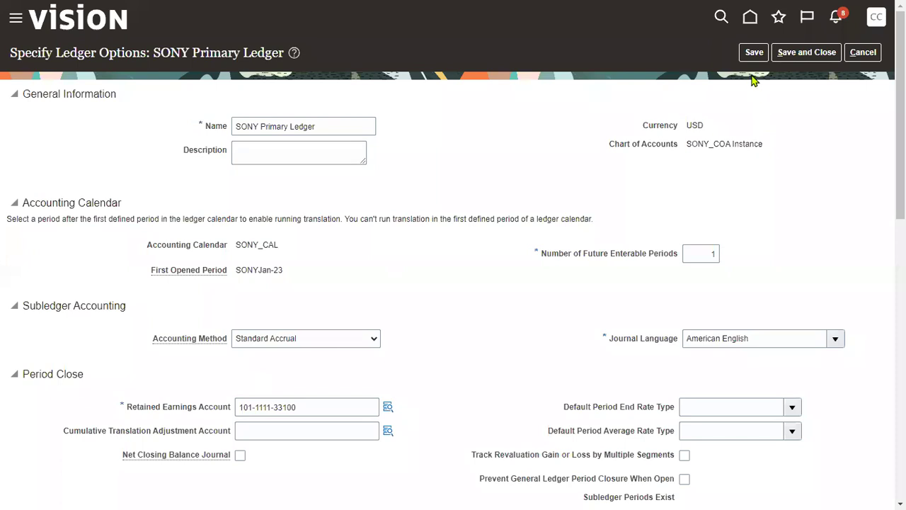
pyautogui.click(796, 53)
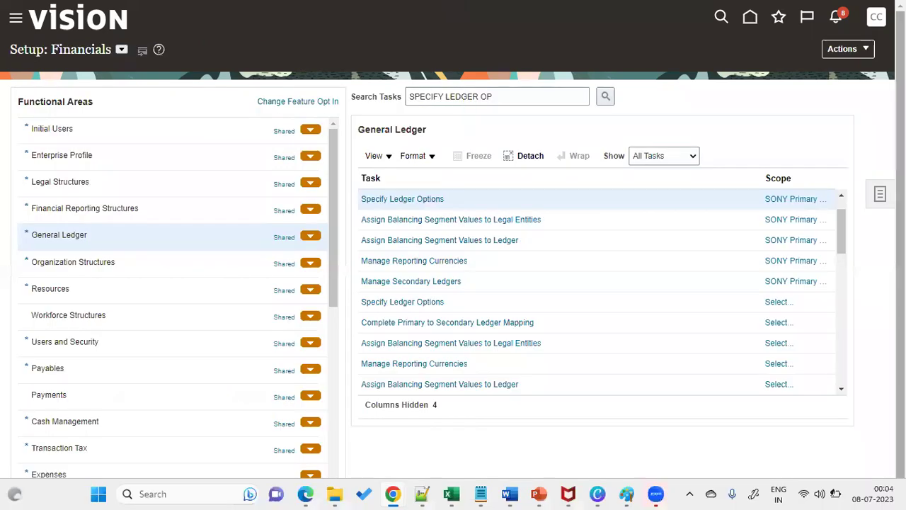
# - Sign out, sign back in as another user from a saved login, and close the saved-passwords warning
pyautogui.click(876, 16)
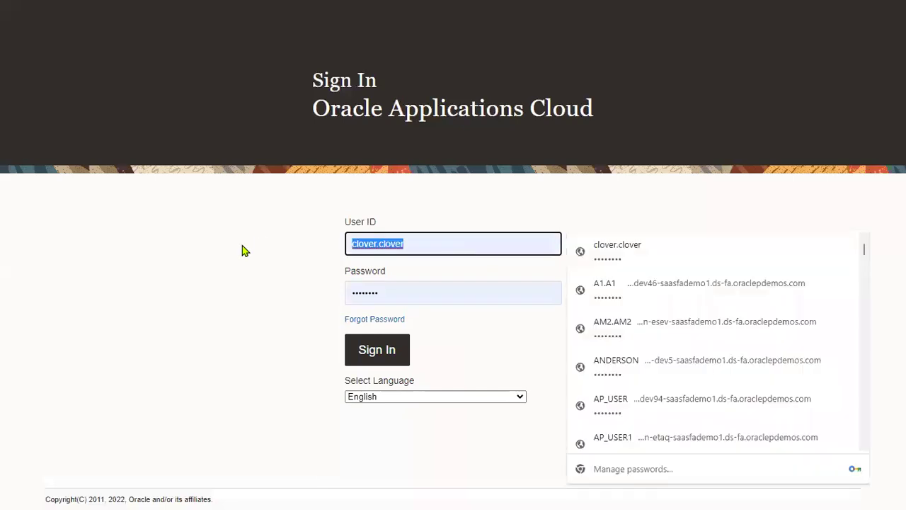
pyautogui.write('jo')
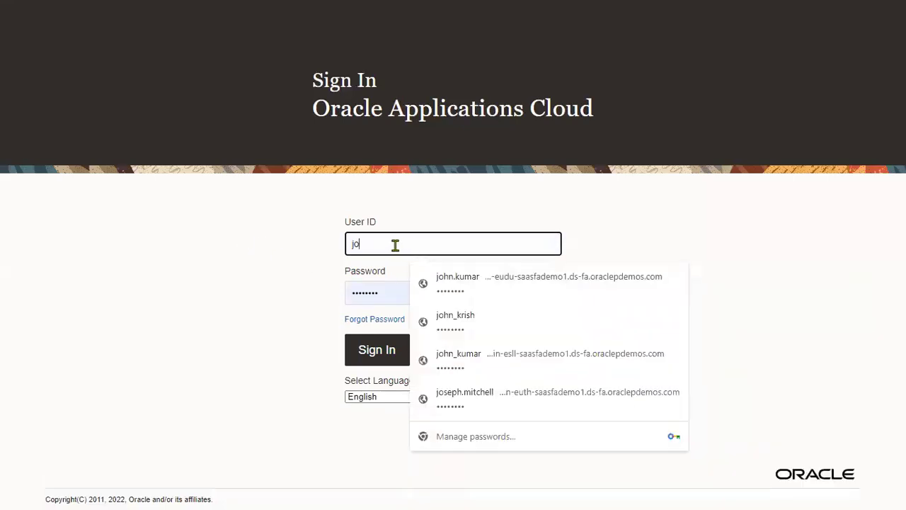
pyautogui.hotkey('ctrl', 'a')
pyautogui.write('ki')
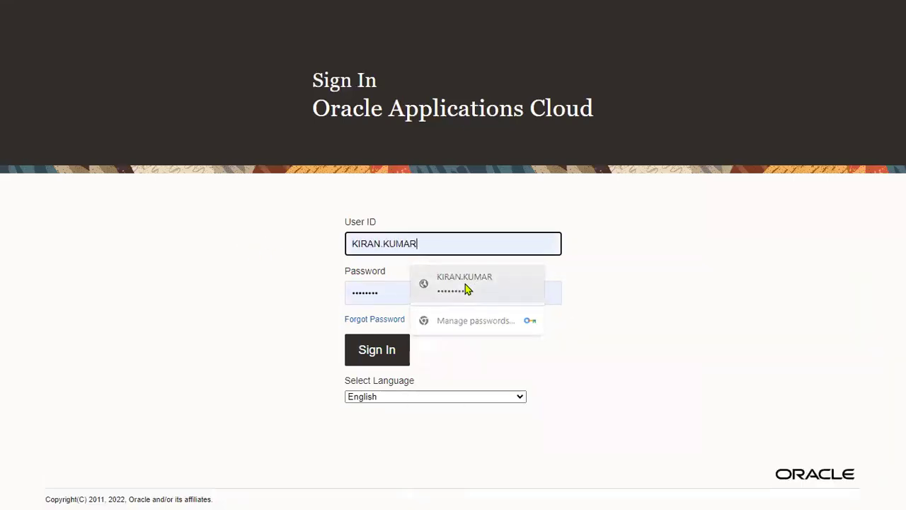
pyautogui.click(465, 283)
pyautogui.click(388, 358)
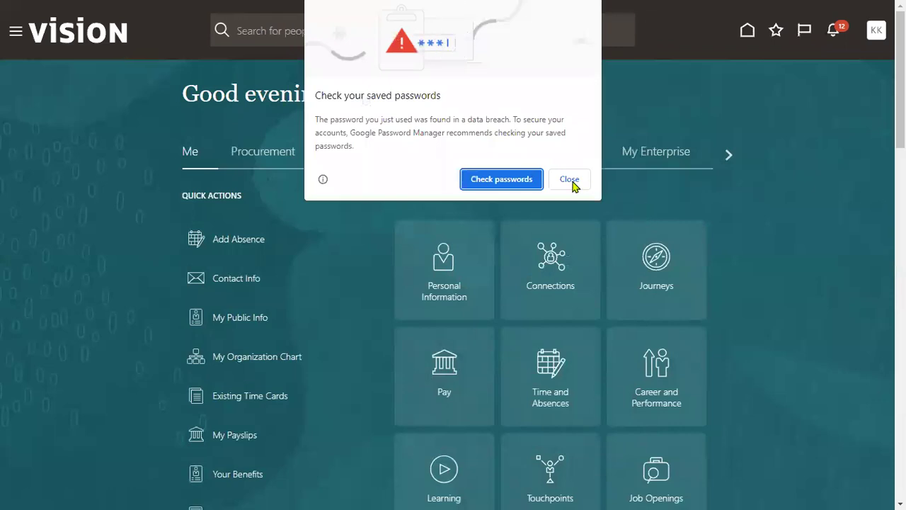
pyautogui.click(570, 180)
# - Open General Accounting > Journals and search all SONYJul-23 journals to review them
pyautogui.click(15, 33)
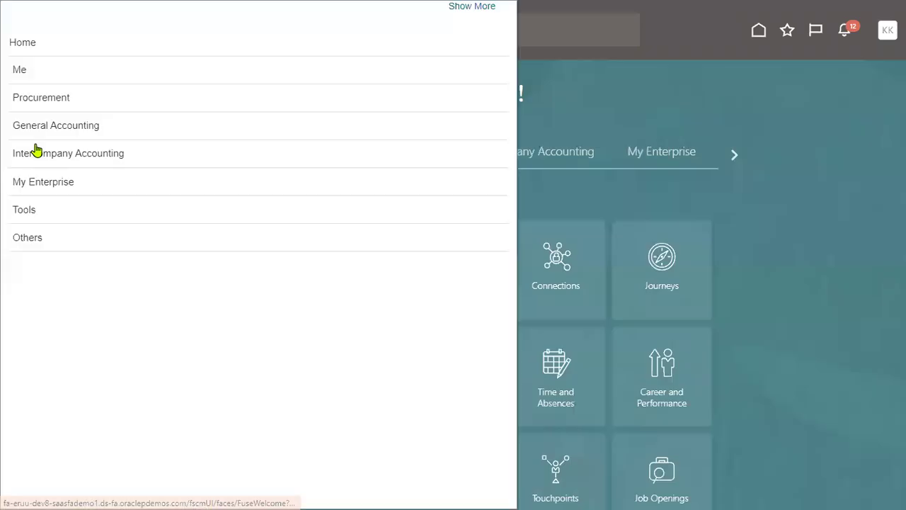
pyautogui.click(60, 127)
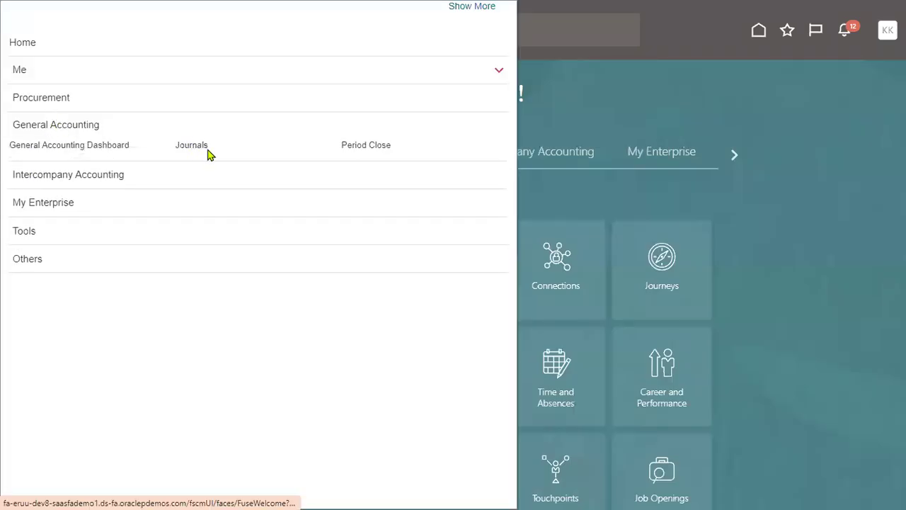
pyautogui.click(206, 151)
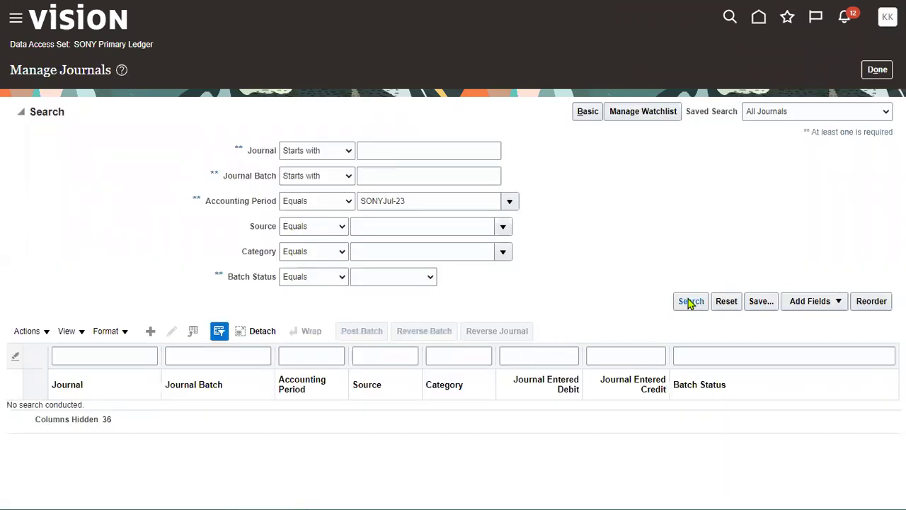
pyautogui.click(688, 299)
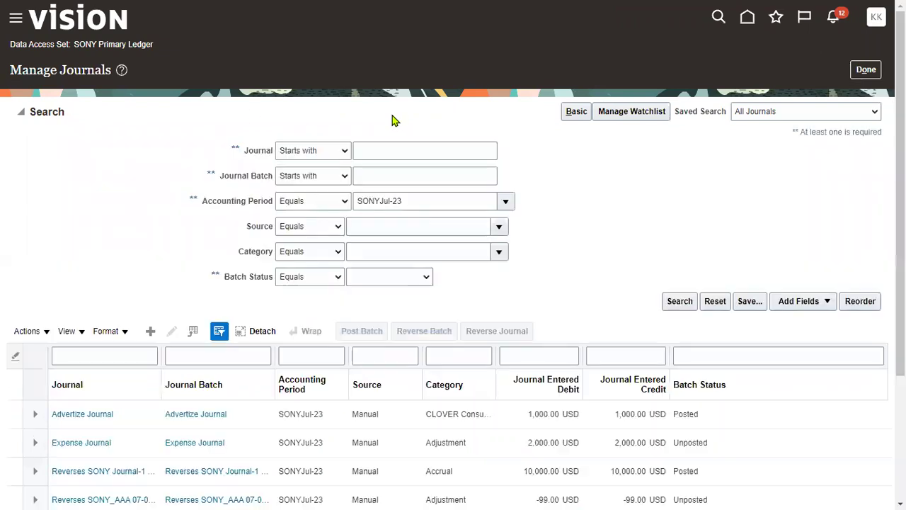
pyautogui.scroll(-3, 473, 392)
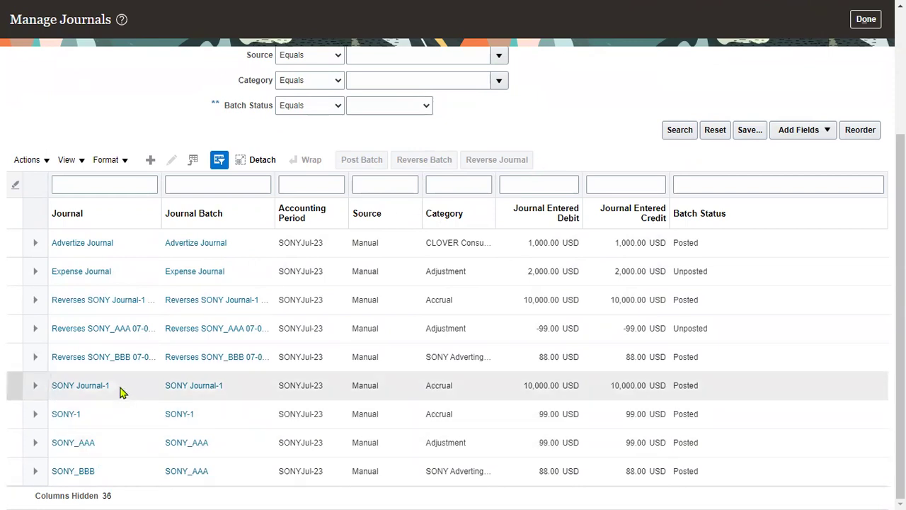
pyautogui.scroll(3, 606, 177)
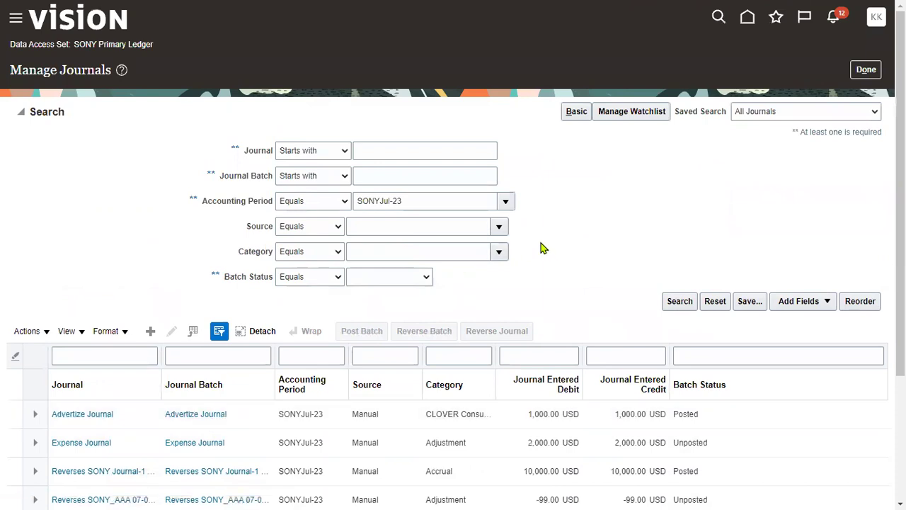
# - Return to the Journals overview and start a new journal via Create Journal
pyautogui.click(866, 69)
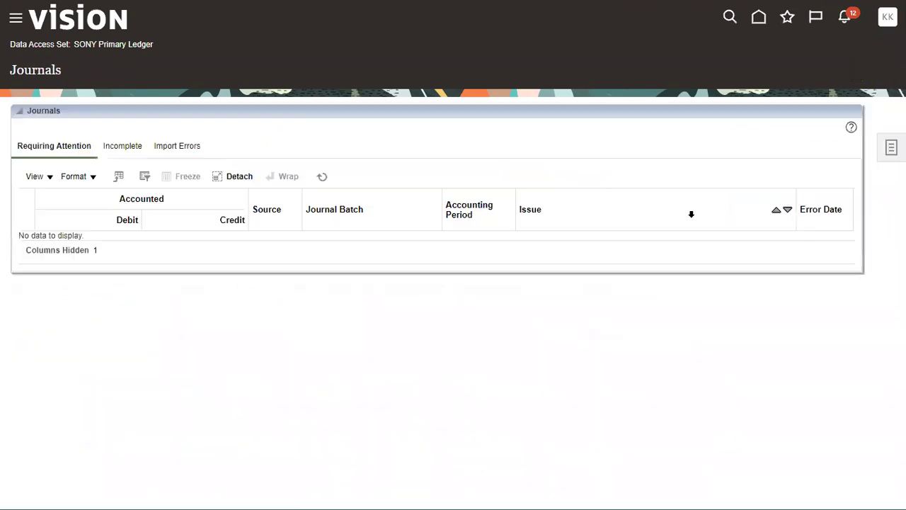
pyautogui.click(889, 147)
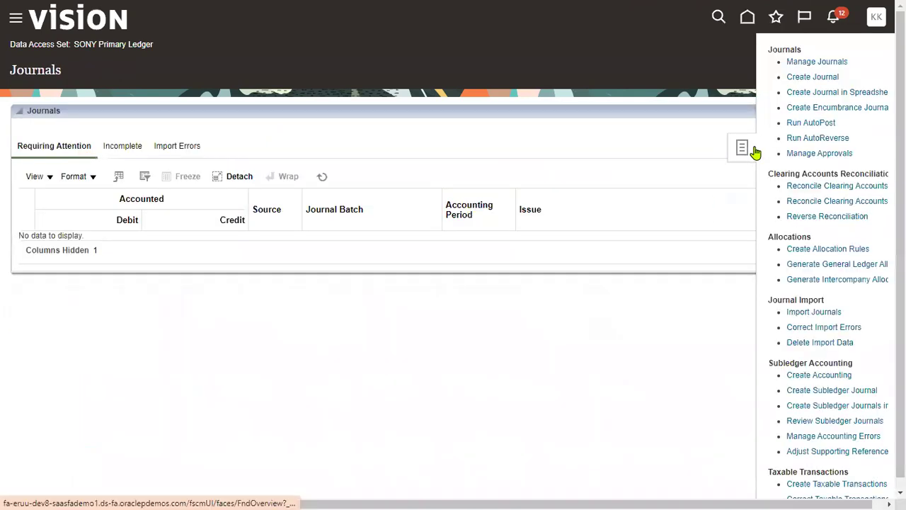
pyautogui.click(821, 77)
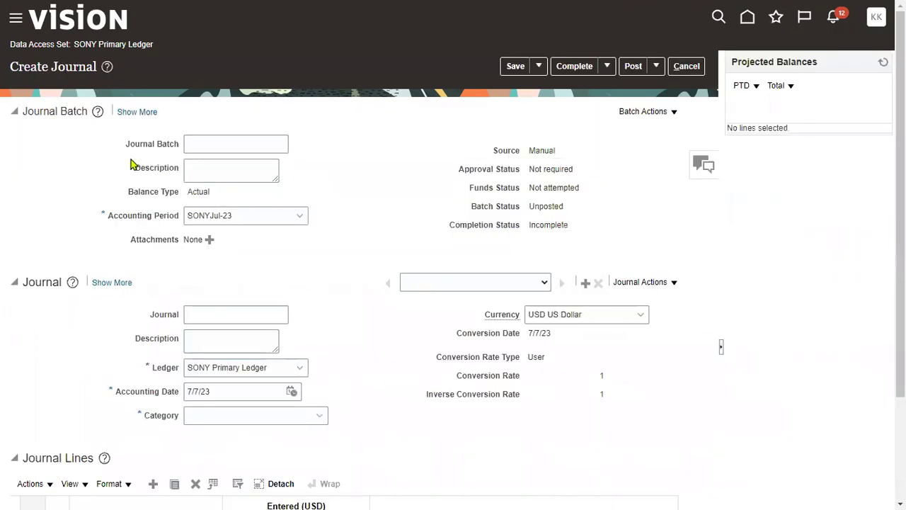
# - Enter 'SONY New Journal' as the batch name, then cancel the draft journal
pyautogui.click(228, 136)
pyautogui.write('SONY New Journal')
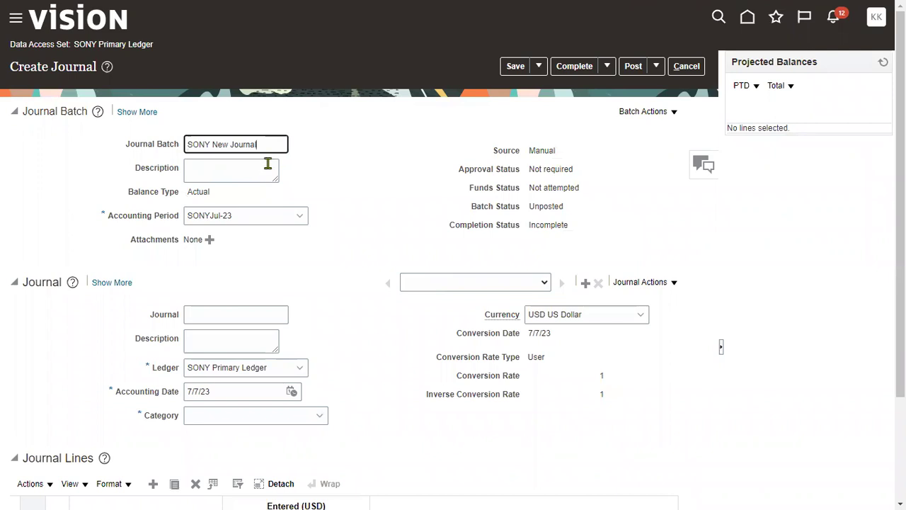
pyautogui.click(697, 66)
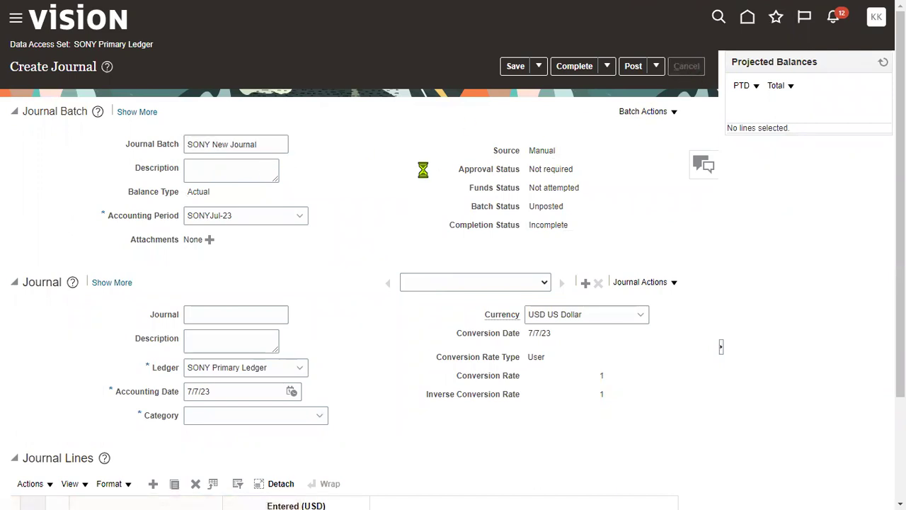
# - Search Manage Journals for 'SONY New Journal', find no match, and return to the overview
pyautogui.click(889, 149)
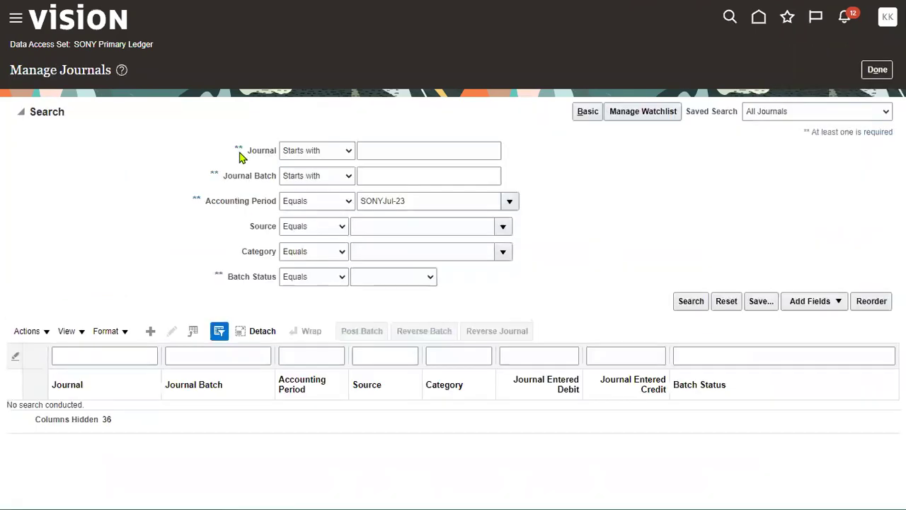
pyautogui.click(391, 150)
pyautogui.write('SONY New Journal')
pyautogui.click(690, 301)
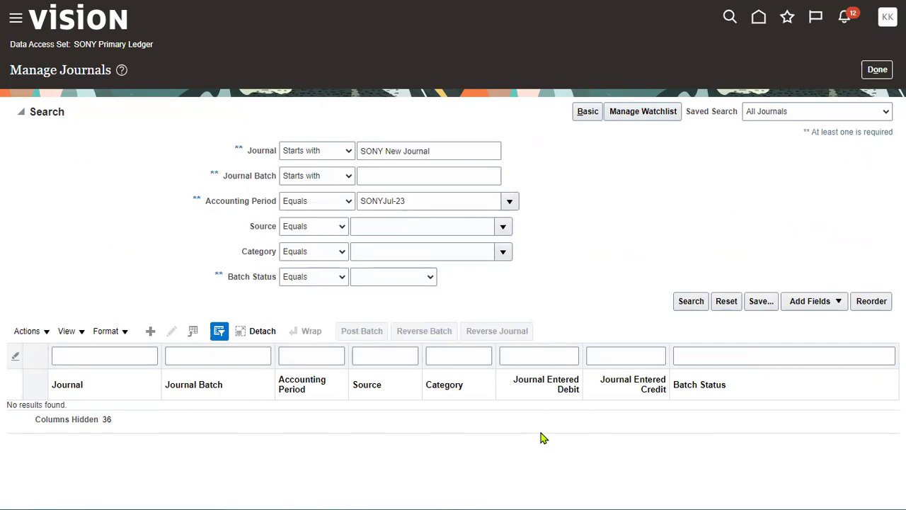
pyautogui.click(873, 71)
pyautogui.click(890, 146)
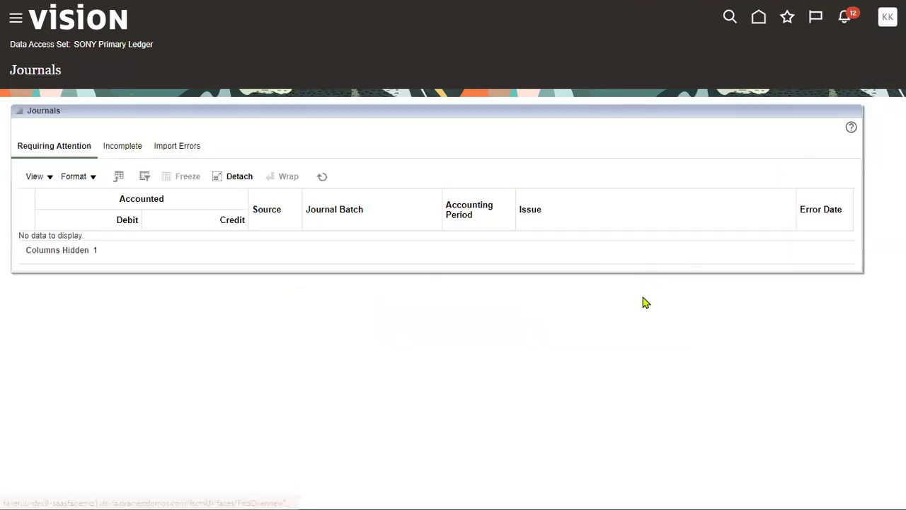
# - Create a journal using SONY New Journal-1 as batch name, journal name and both descriptions
pyautogui.click(822, 78)
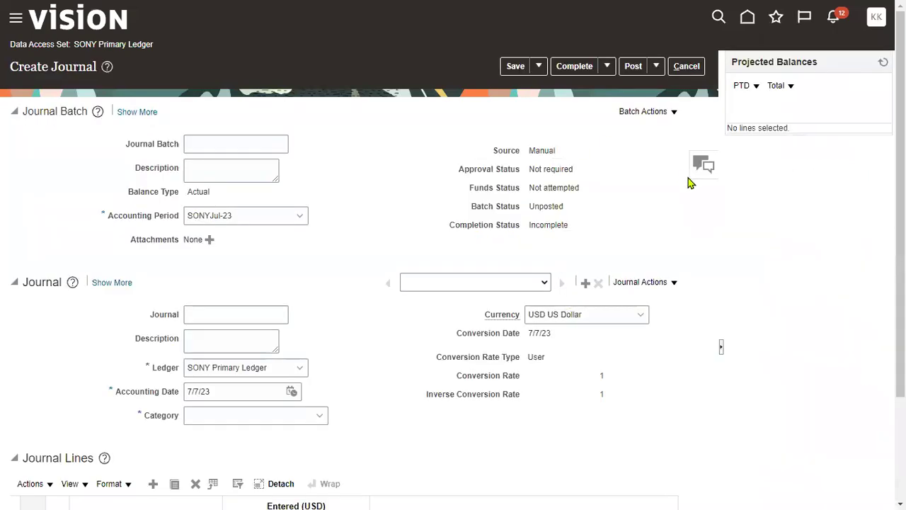
pyautogui.click(244, 145)
pyautogui.write('SONY New Journal-1')
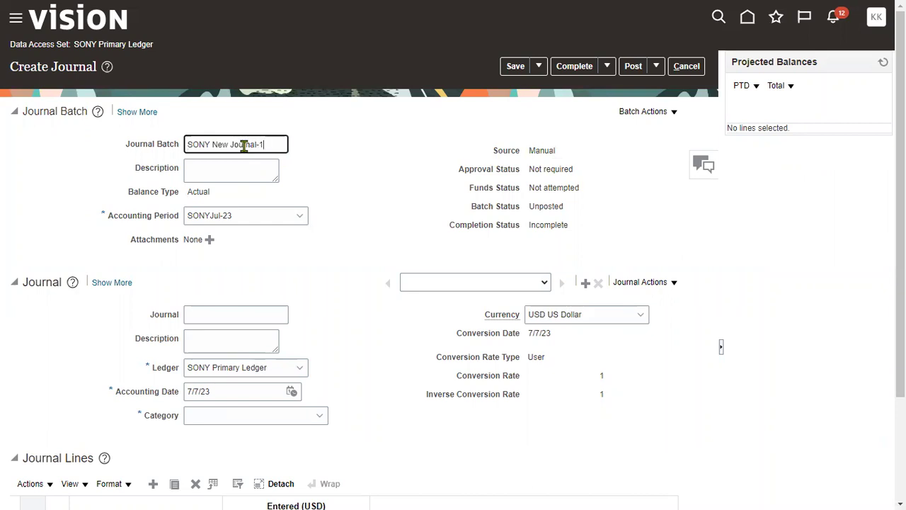
pyautogui.hotkey('ctrl', 'a')
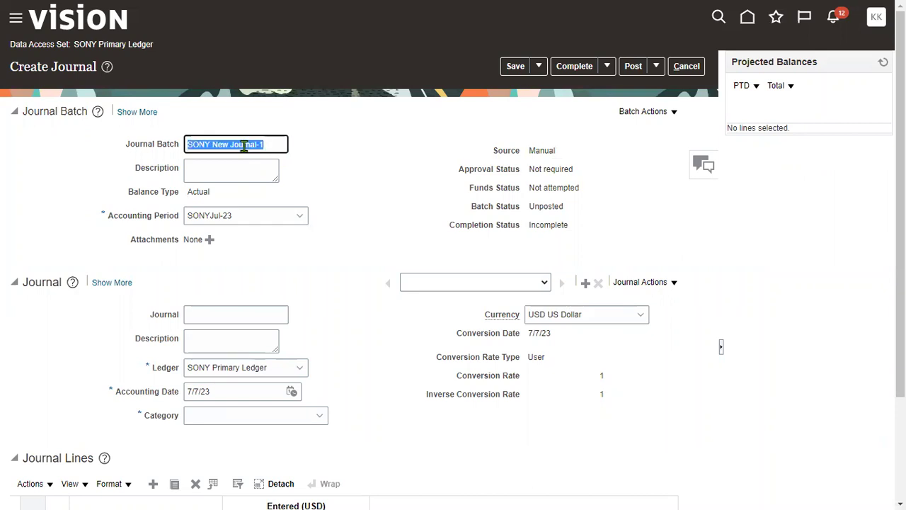
pyautogui.hotkey('ctrl', 'c')
pyautogui.press('Tab')
pyautogui.hotkey('ctrl', 'v')
pyautogui.click(210, 318)
pyautogui.hotkey('ctrl', 'v')
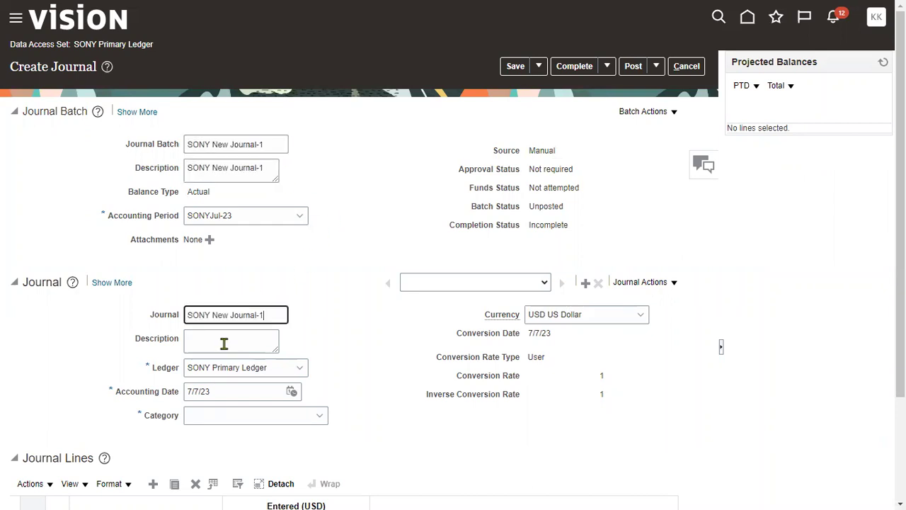
pyautogui.click(222, 344)
pyautogui.hotkey('ctrl', 'v')
# - Set the journal category to Adjustment
pyautogui.scroll(-1, 313, 370)
pyautogui.click(286, 351)
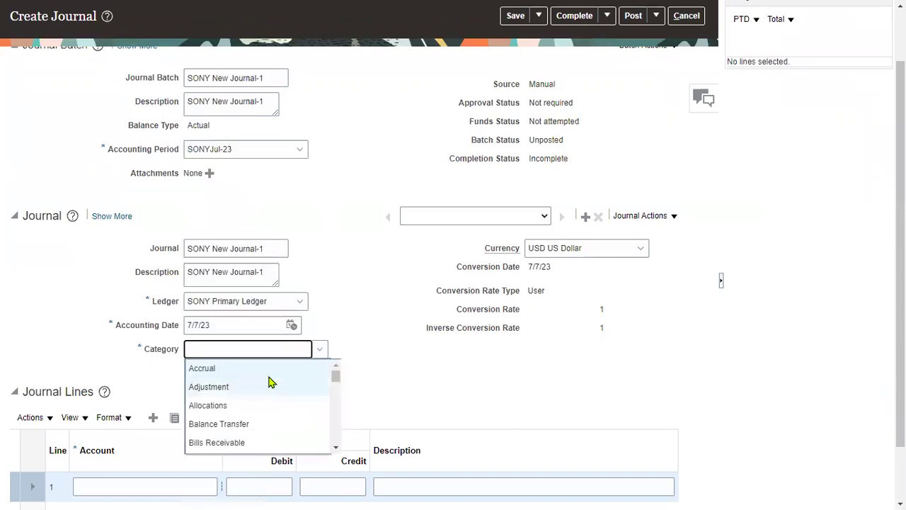
pyautogui.click(247, 394)
pyautogui.scroll(-1, 279, 390)
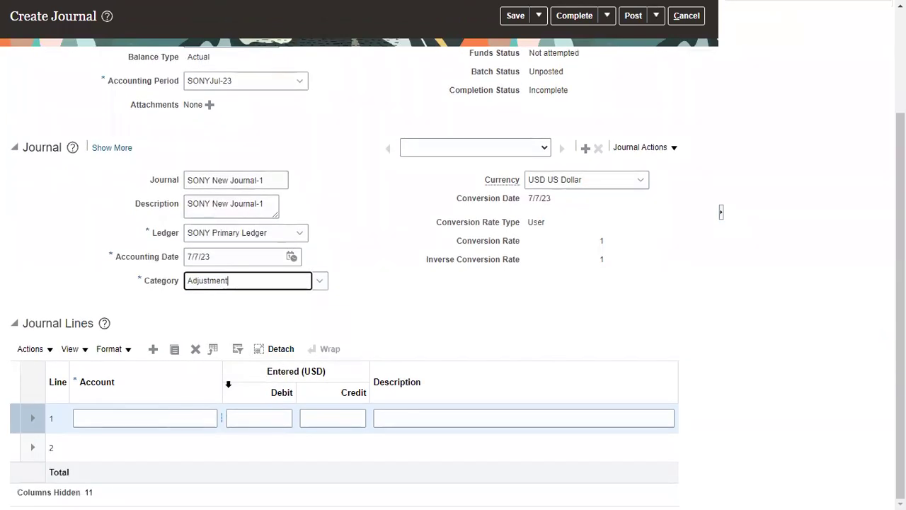
pyautogui.moveTo(224, 376); pyautogui.dragTo(255, 377)
pyautogui.click(226, 418)
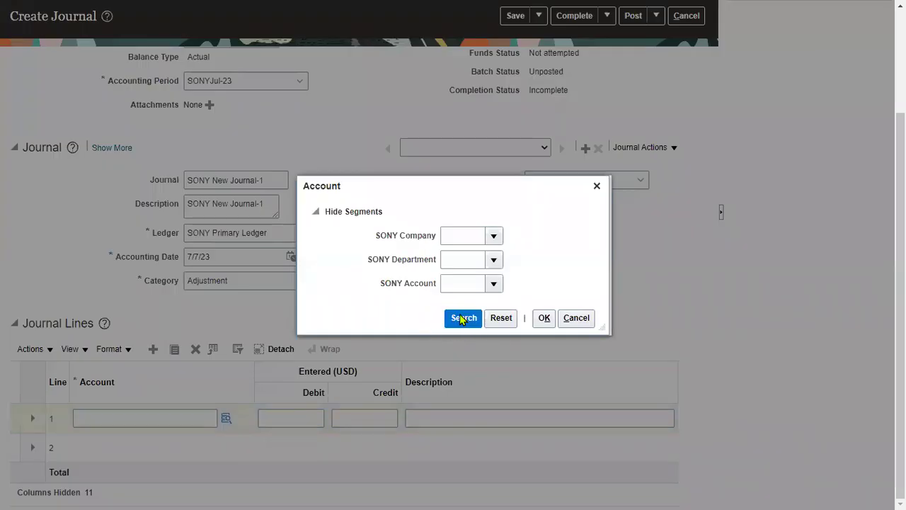
pyautogui.click(446, 284)
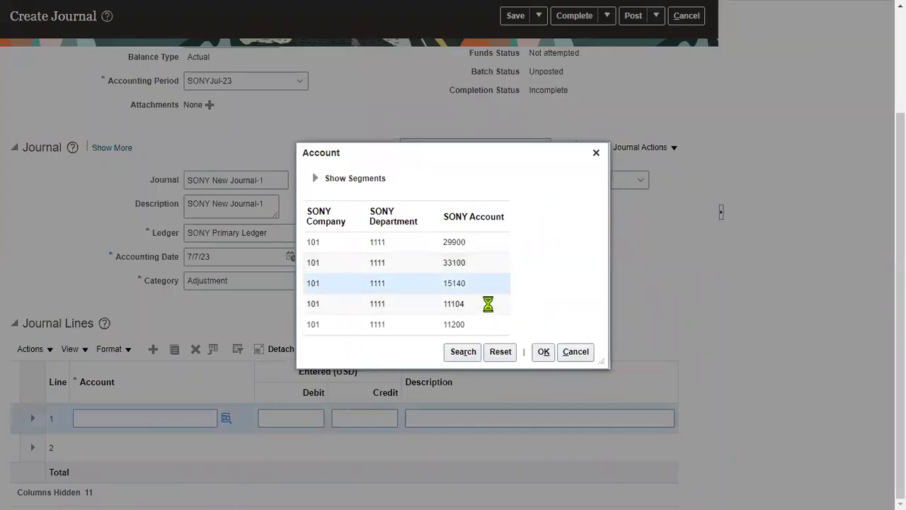
pyautogui.click(539, 351)
pyautogui.click(305, 416)
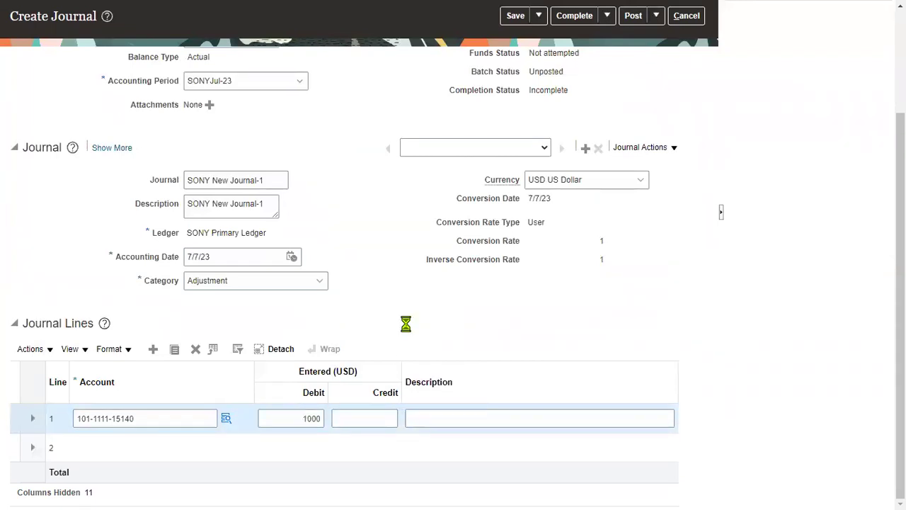
pyautogui.click(201, 447)
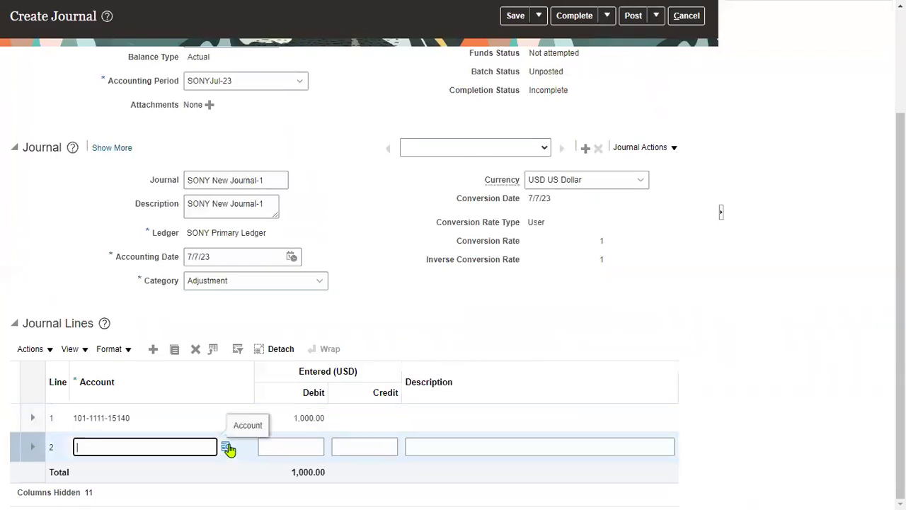
pyautogui.click(225, 446)
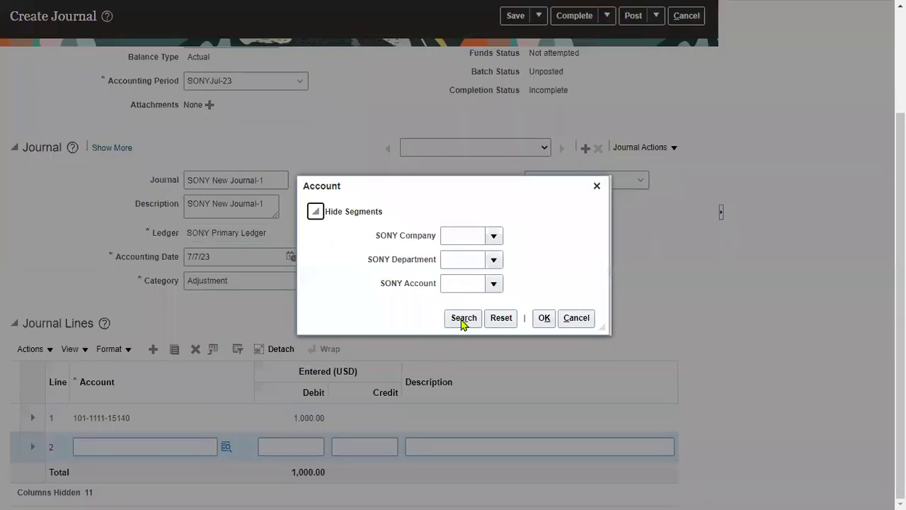
pyautogui.click(463, 319)
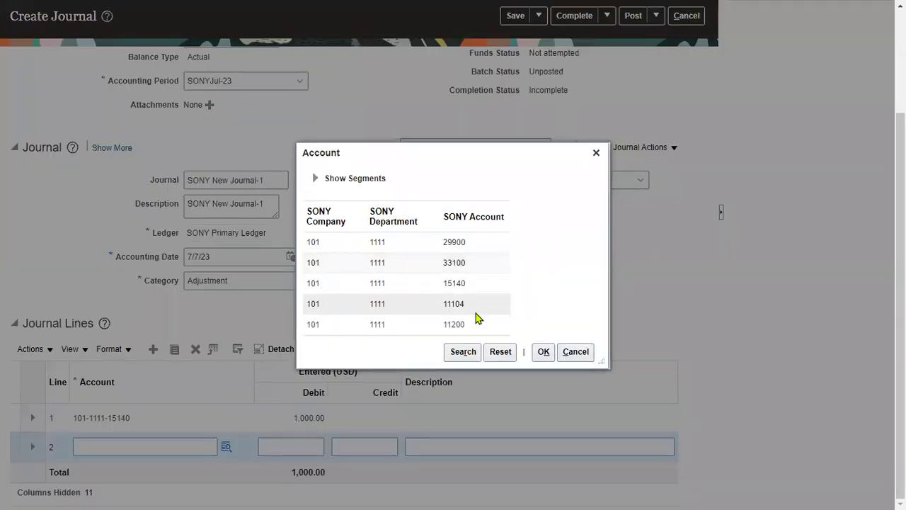
pyautogui.click(474, 324)
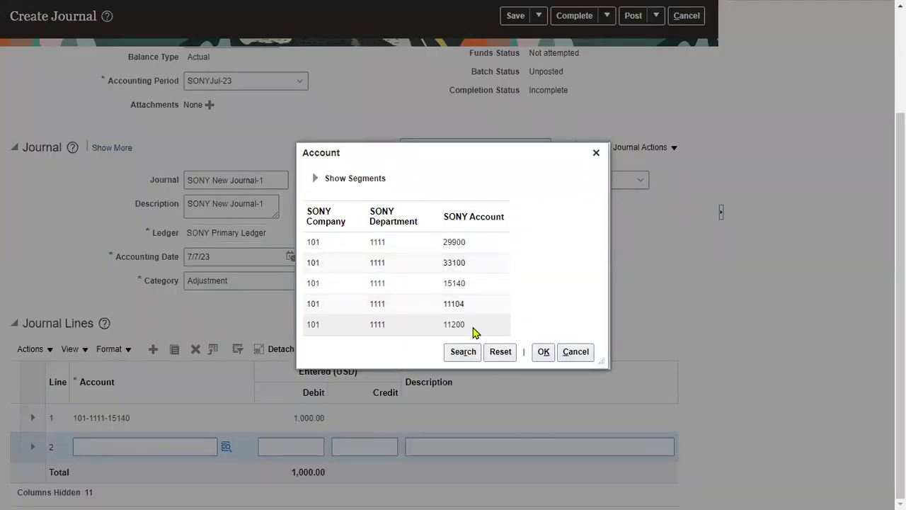
pyautogui.click(543, 351)
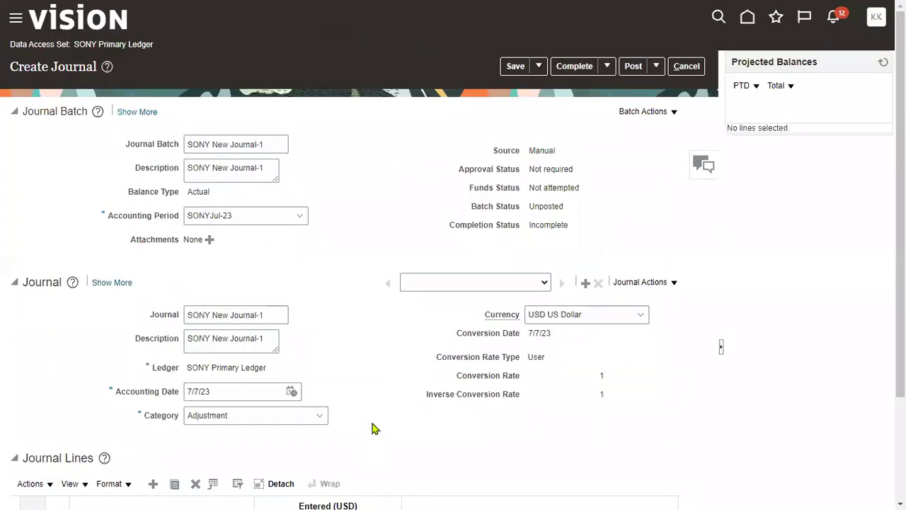
pyautogui.scroll(-2, 365, 435)
pyautogui.click(373, 447)
pyautogui.write('1')
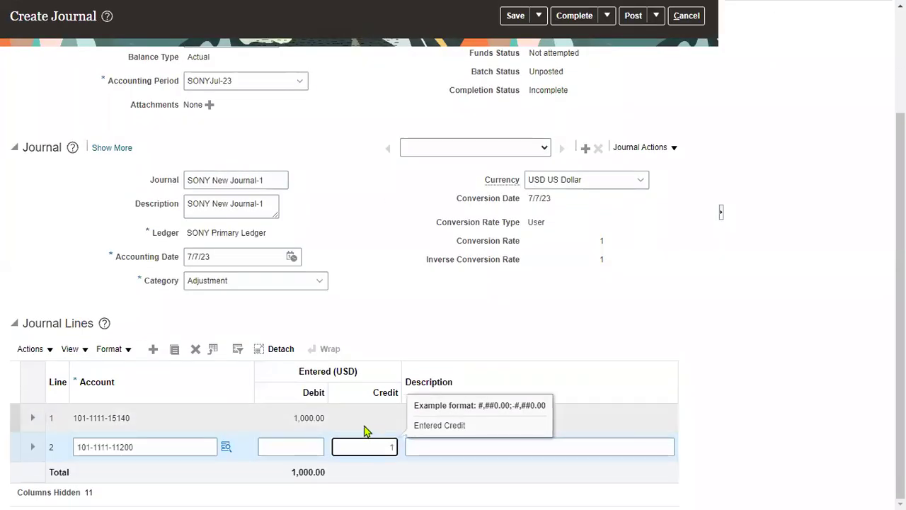
pyautogui.write('900')
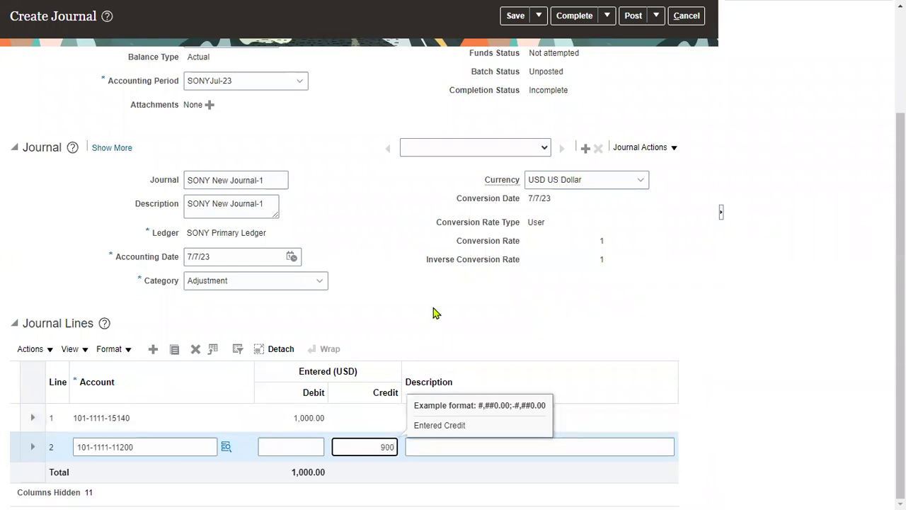
pyautogui.click(452, 314)
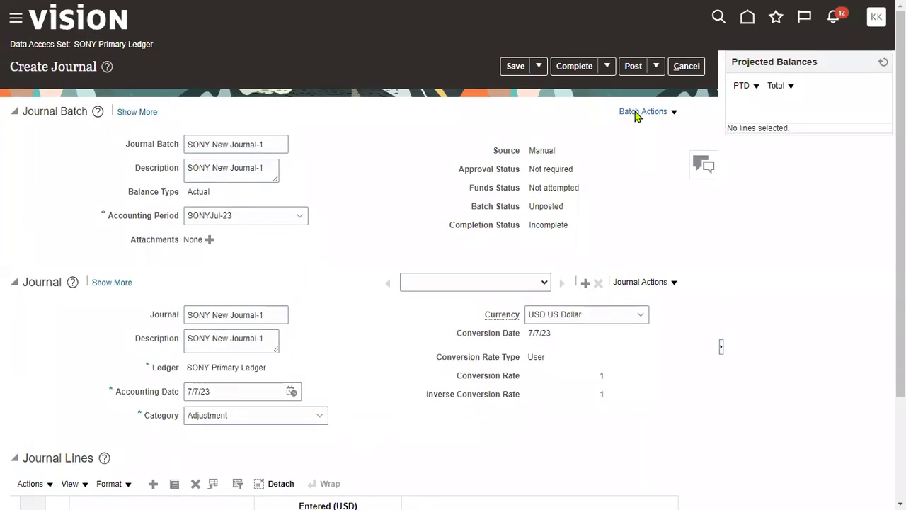
# - Post SONY New Journal-1 despite unequal debits and credits, acknowledge the submitted process, and exit
pyautogui.click(633, 67)
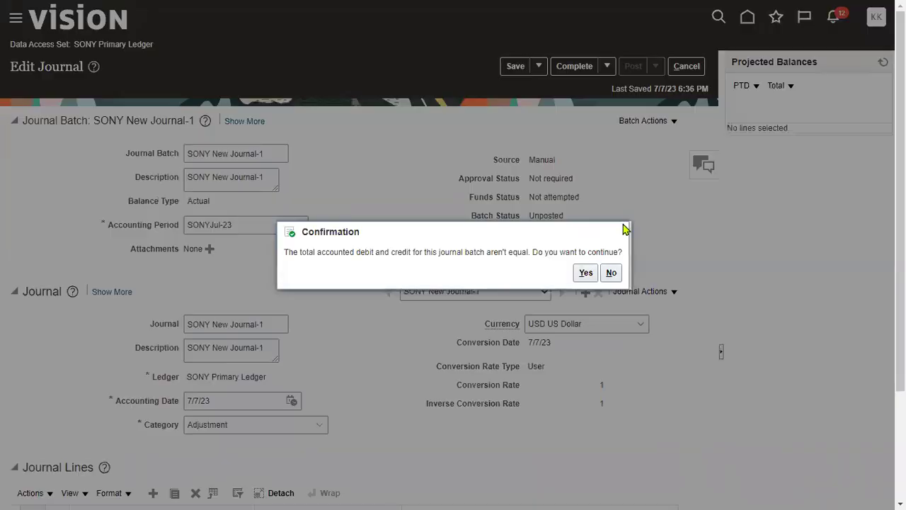
pyautogui.click(586, 272)
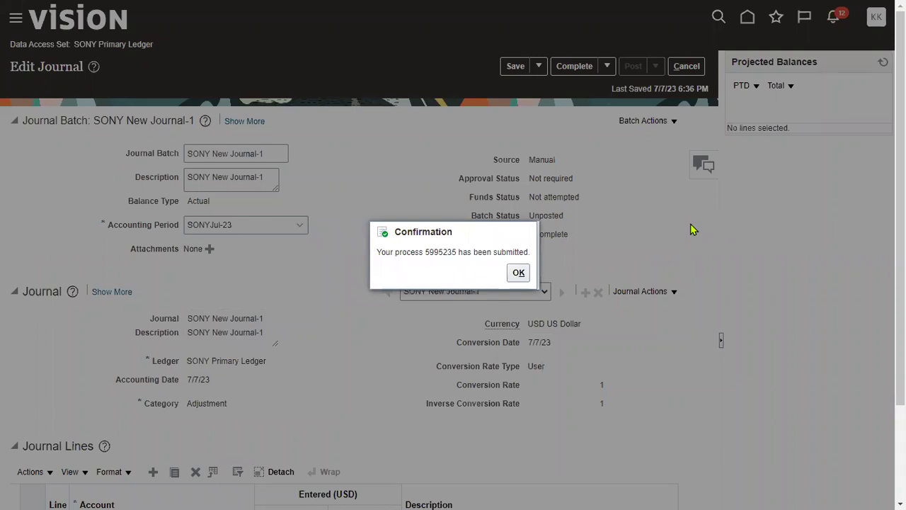
pyautogui.click(519, 272)
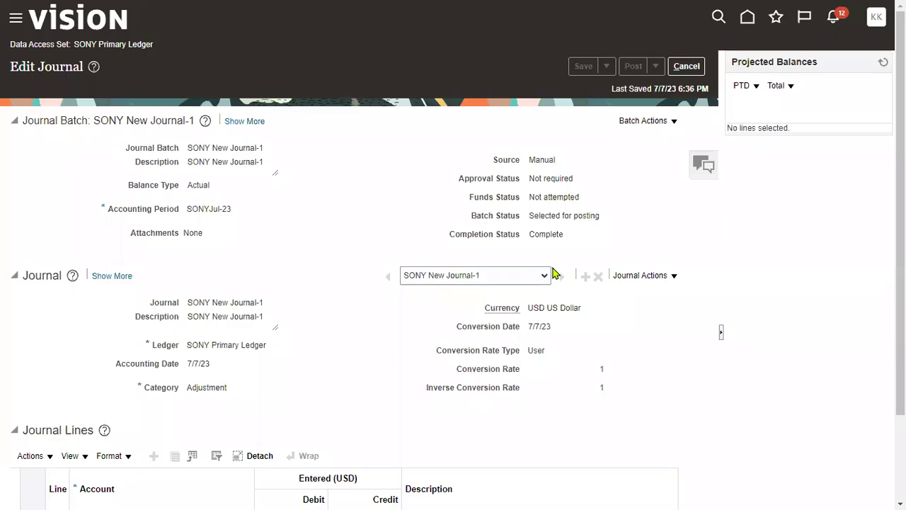
pyautogui.click(682, 69)
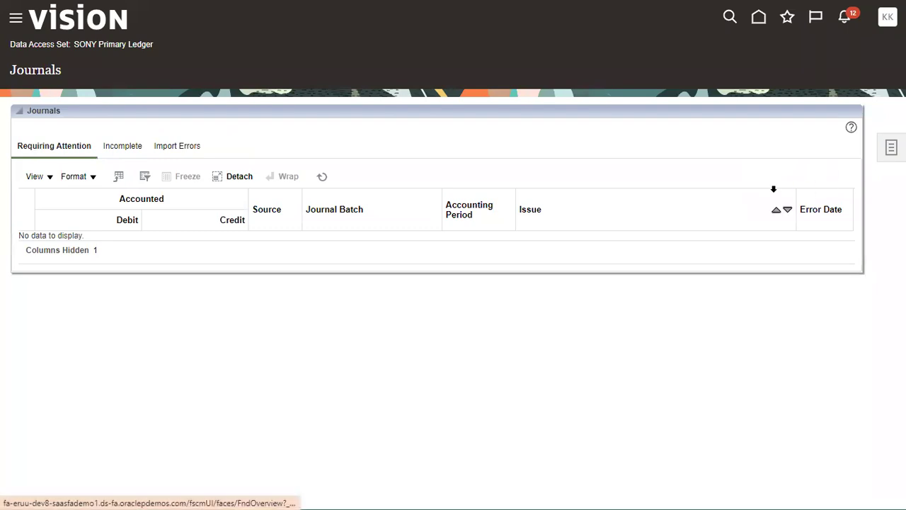
# - Search Manage Journals for the pasted name SONY New Journal-1 and select the Posted result row
pyautogui.click(891, 147)
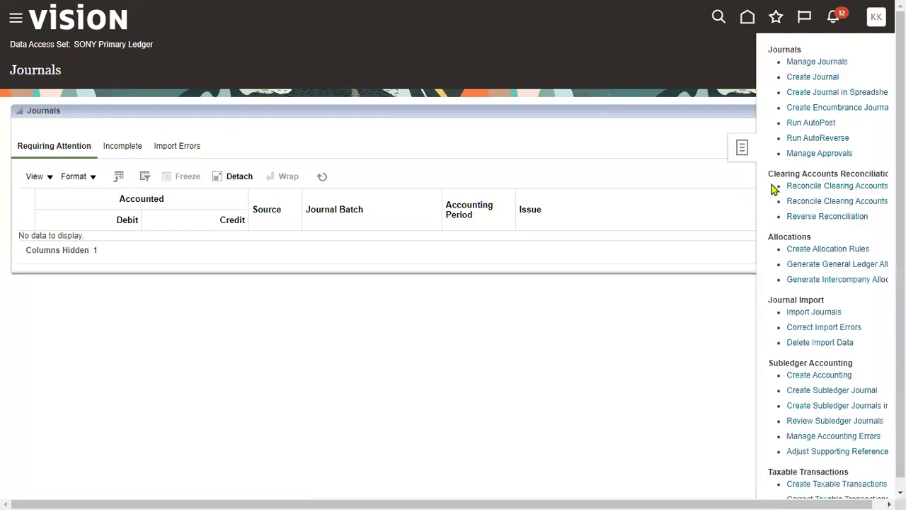
pyautogui.click(825, 63)
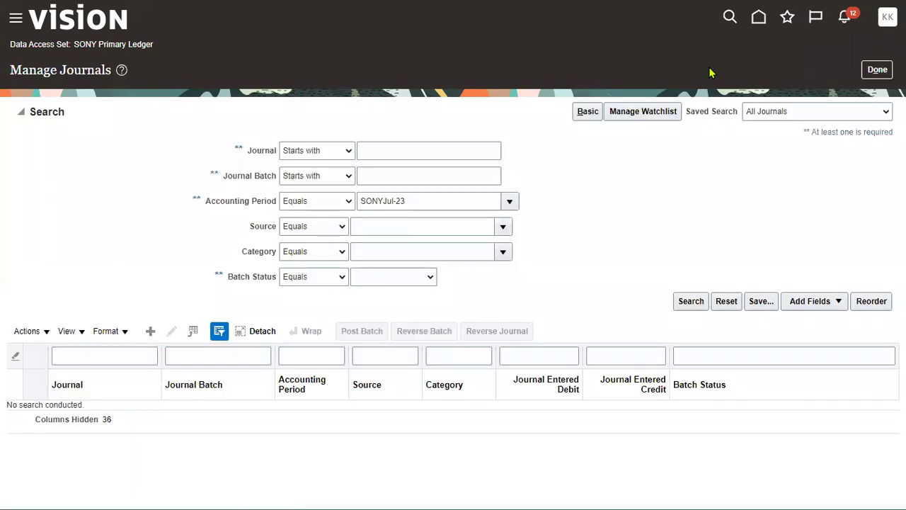
pyautogui.click(410, 152)
pyautogui.rightClick(411, 151)
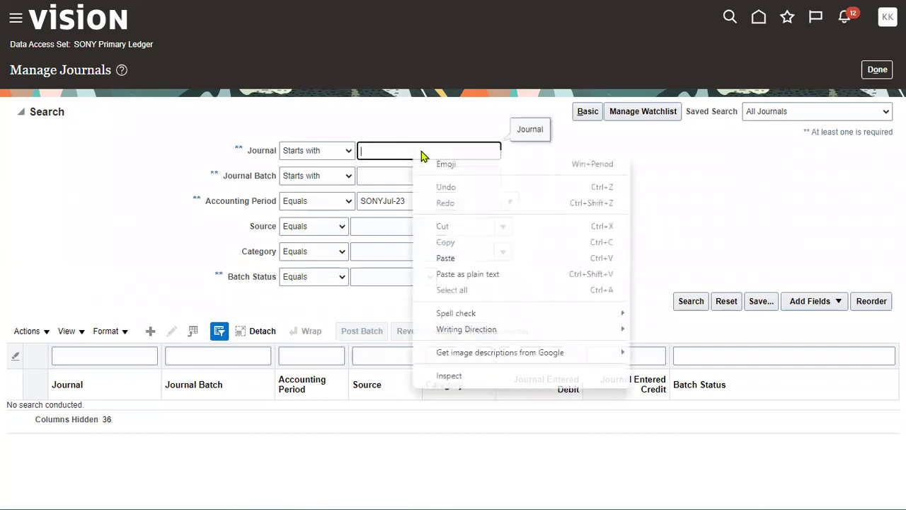
pyautogui.click(446, 257)
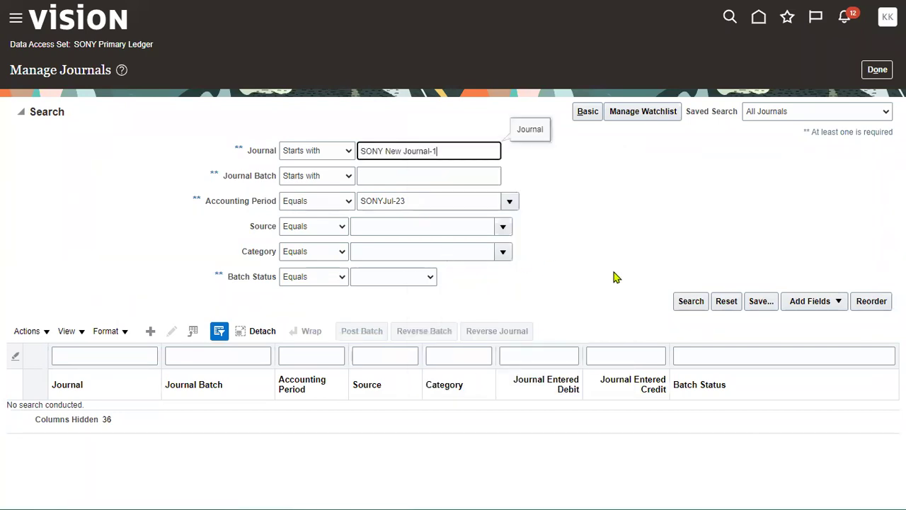
pyautogui.click(695, 303)
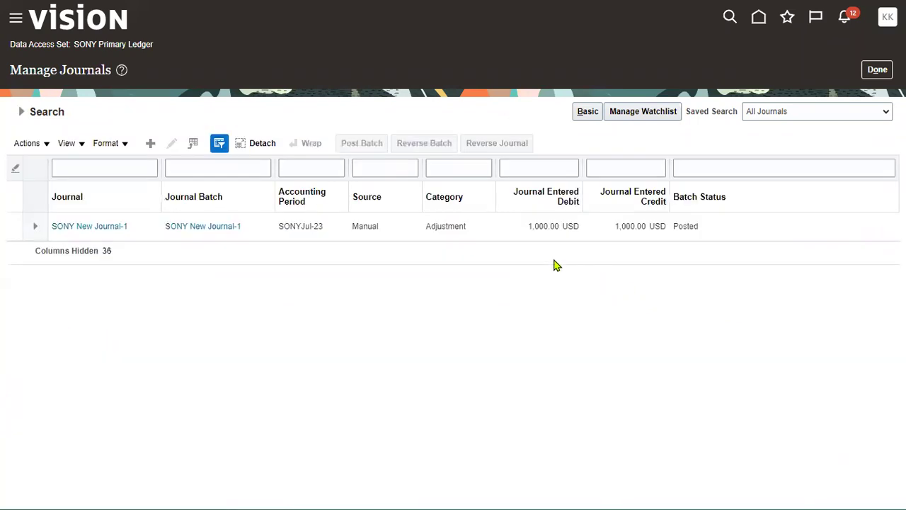
pyautogui.click(365, 226)
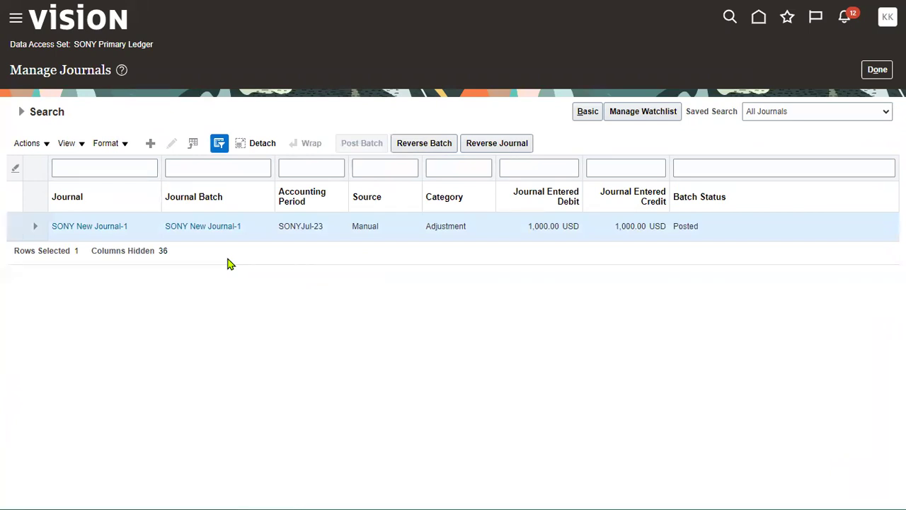
# - Highlight the batch's Posted status, then open the SONY New Journal-1 batch
pyautogui.doubleClick(688, 226)
pyautogui.click(627, 240)
pyautogui.click(205, 228)
pyautogui.scroll(-3, 415, 347)
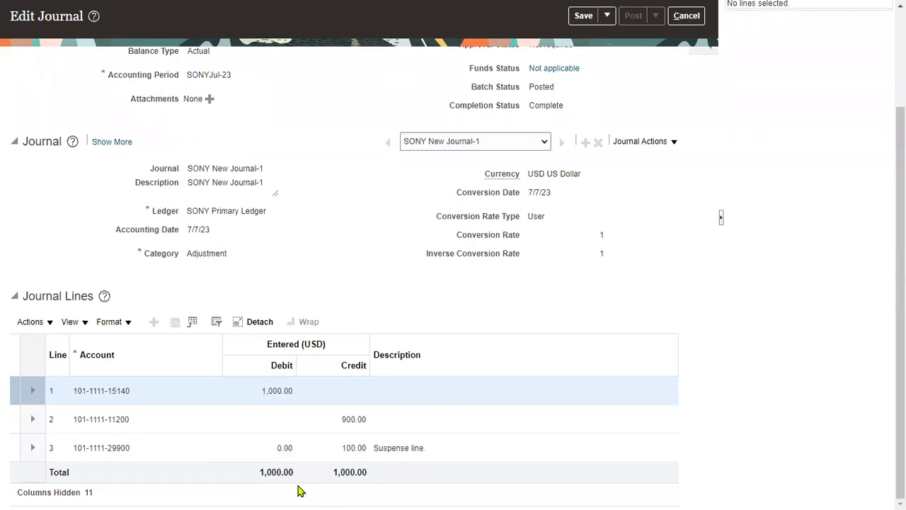
pyautogui.click(221, 454)
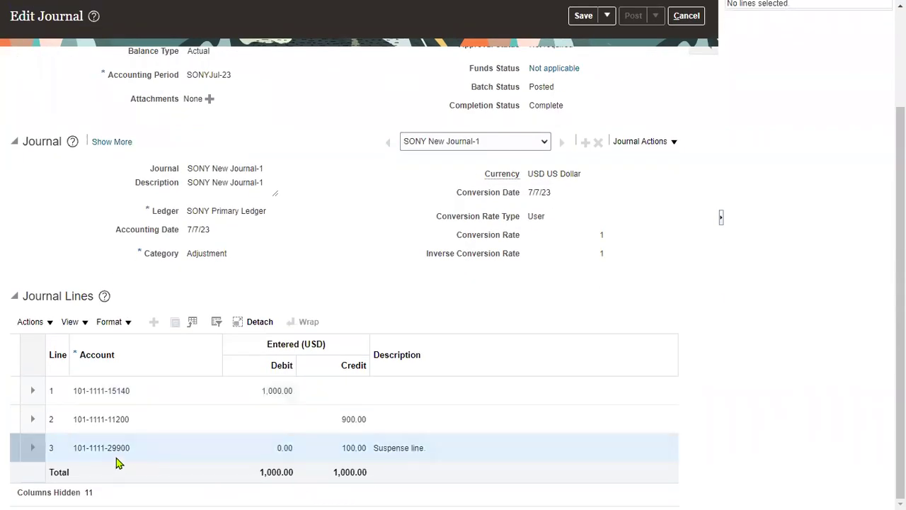
pyautogui.moveTo(73, 448); pyautogui.dragTo(104, 448)
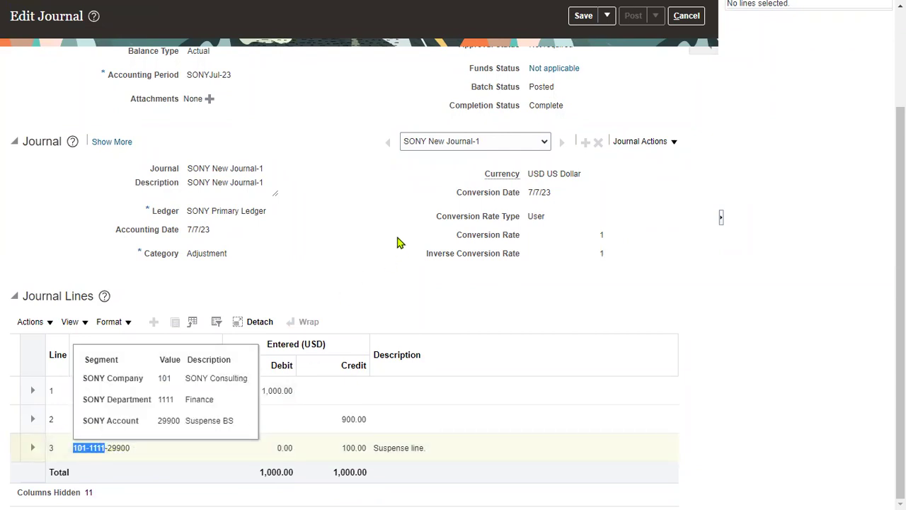
pyautogui.click(353, 448)
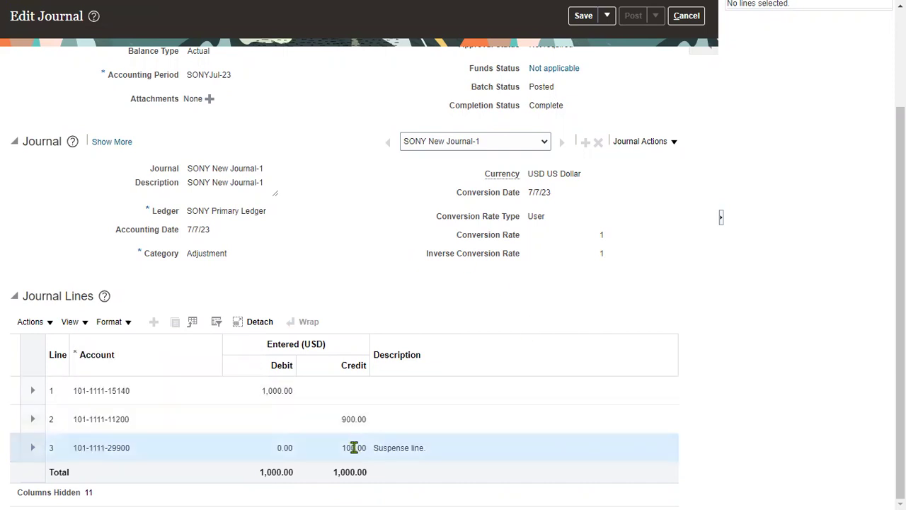
pyautogui.doubleClick(405, 448)
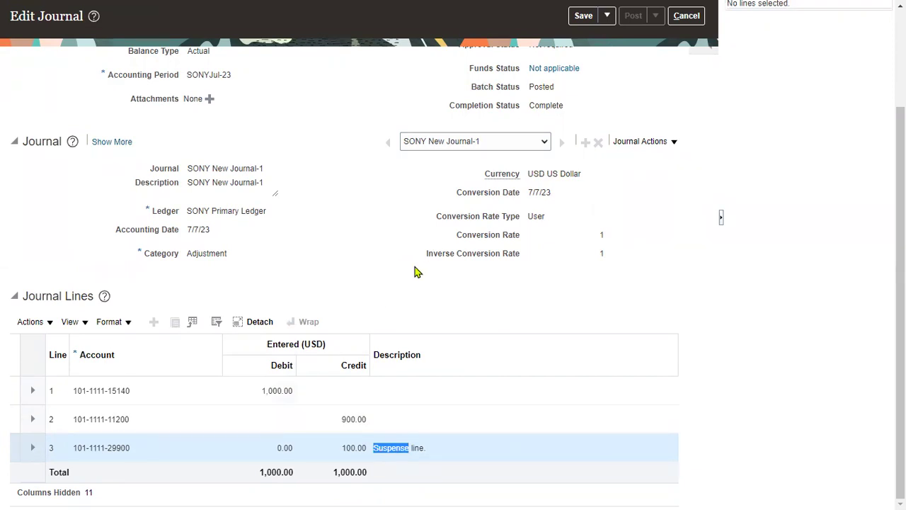
pyautogui.scroll(3, 496, 255)
# - Back in Manage Journals, search with Batch Status Error and find no results
pyautogui.click(686, 66)
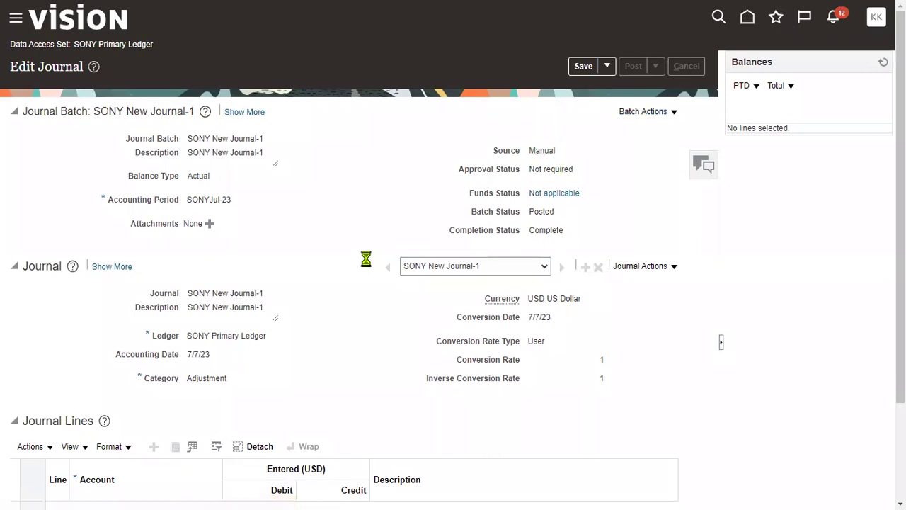
pyautogui.click(23, 114)
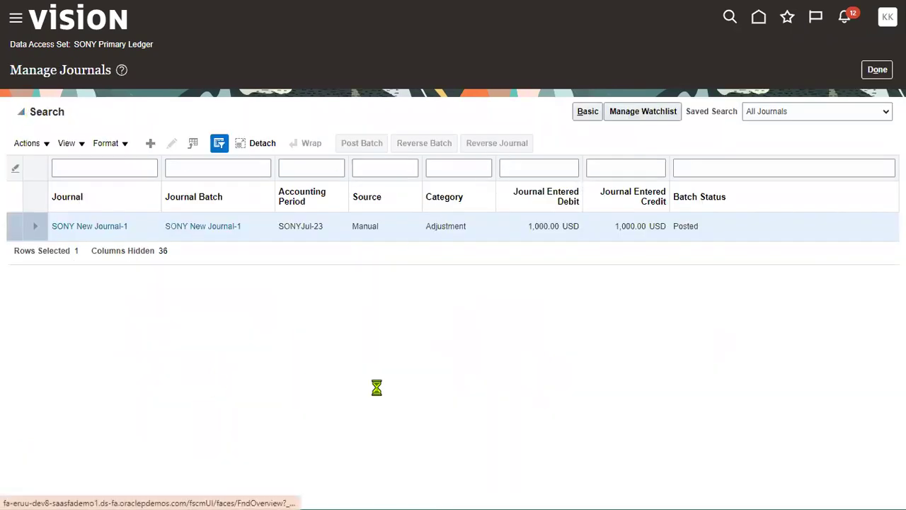
pyautogui.click(417, 282)
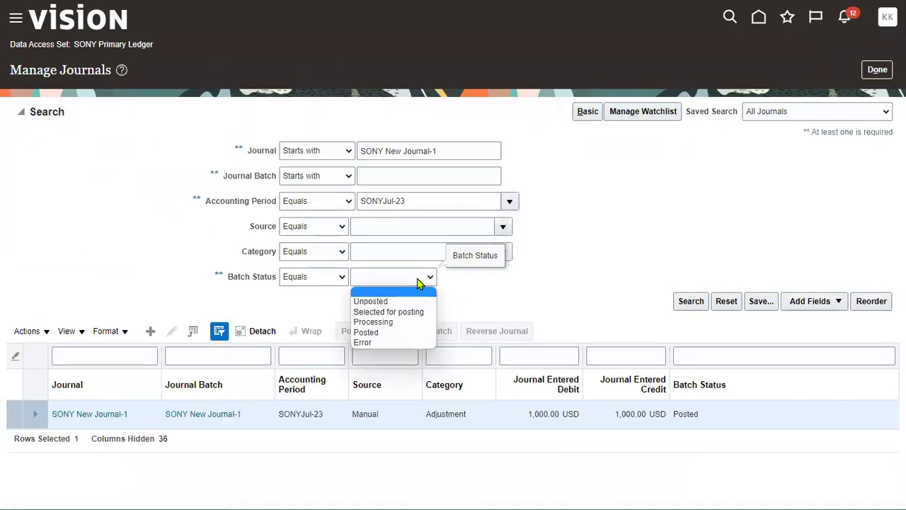
pyautogui.click(382, 342)
pyautogui.click(684, 303)
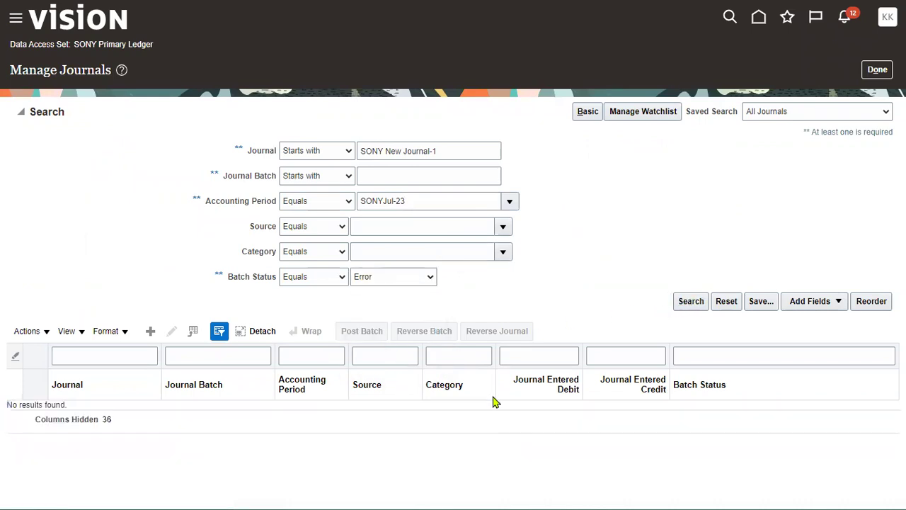
# - Clear the Batch Status filter and search again to list the journal as Posted
pyautogui.click(431, 277)
pyautogui.click(421, 292)
pyautogui.click(688, 301)
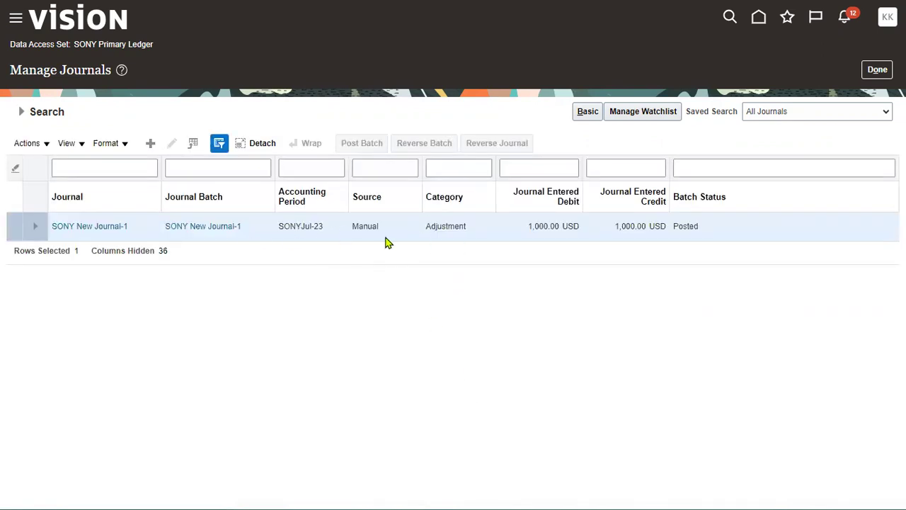
# - Open the SONY New Journal-1 batch, hide the Balances panel, and review its journal lines
pyautogui.click(228, 227)
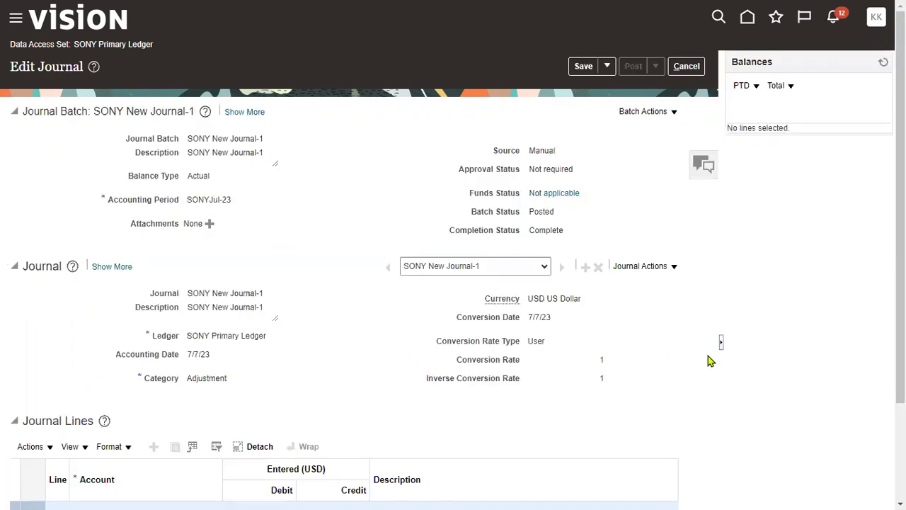
pyautogui.click(722, 343)
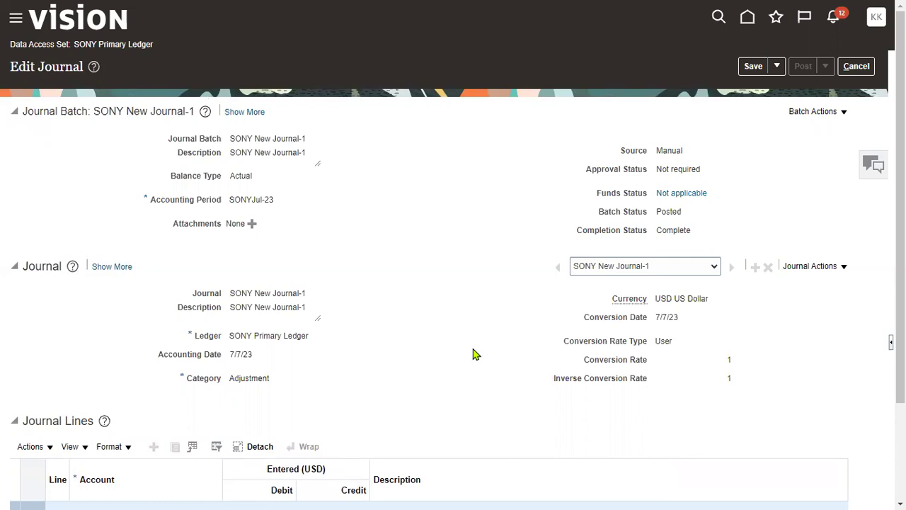
pyautogui.scroll(-3, 461, 354)
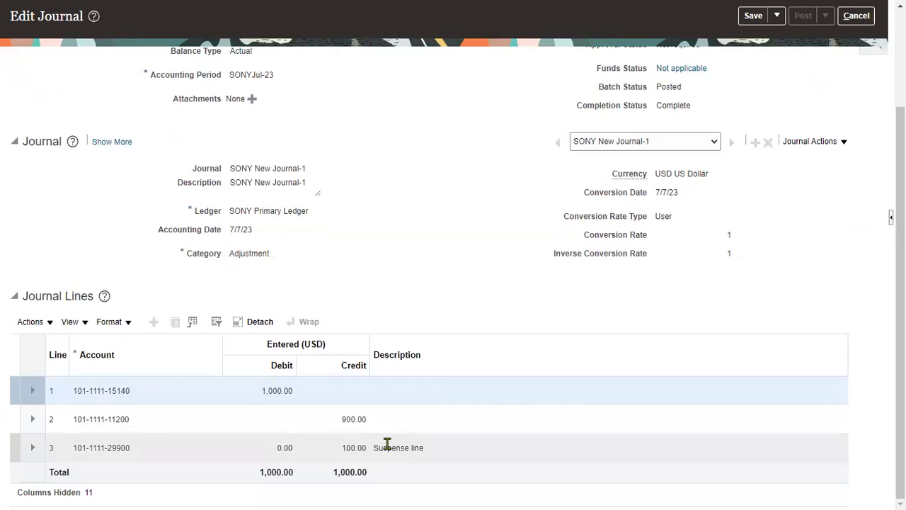
pyautogui.scroll(3, 453, 212)
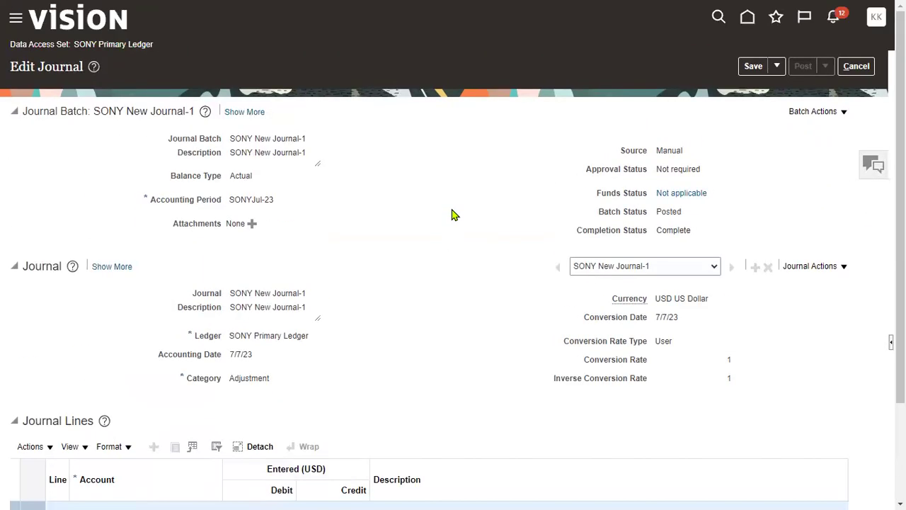